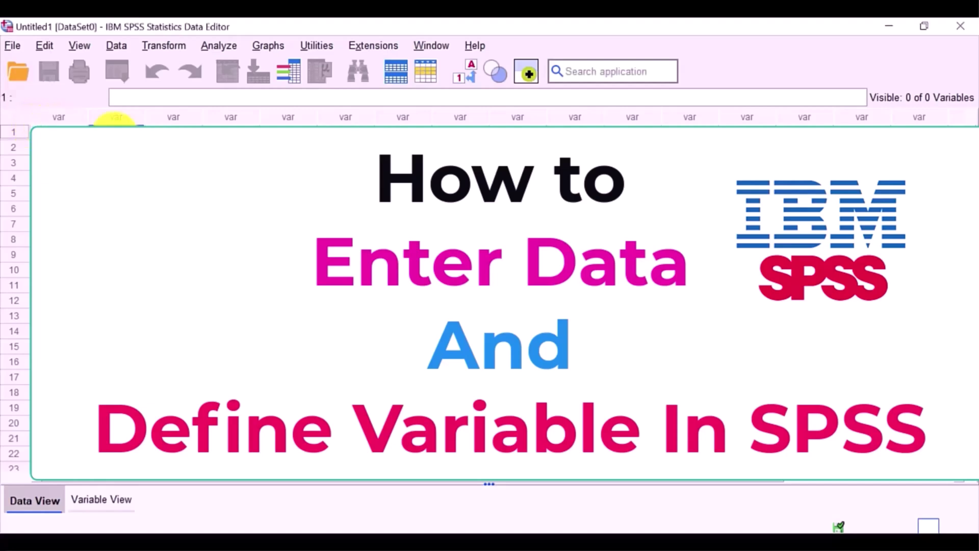
# Select several empty data columns and rows 2–4 in the blank Data View grid.
pyautogui.click(46, 116)
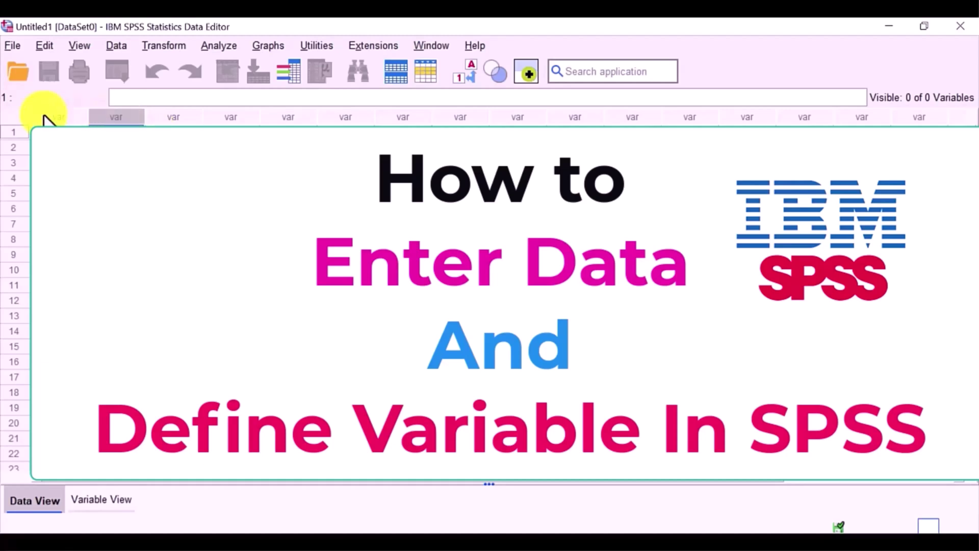
pyautogui.click(233, 118)
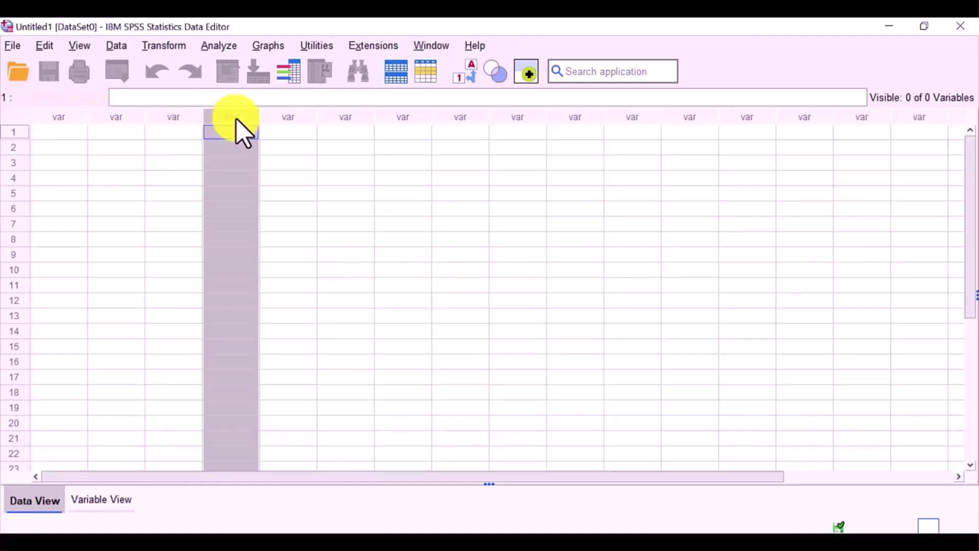
pyautogui.click(266, 119)
pyautogui.click(318, 119)
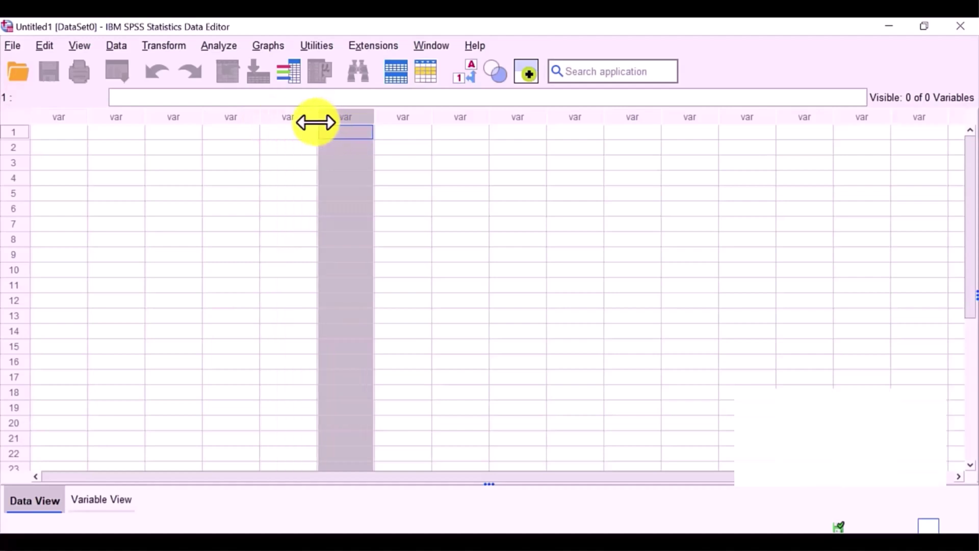
pyautogui.click(24, 149)
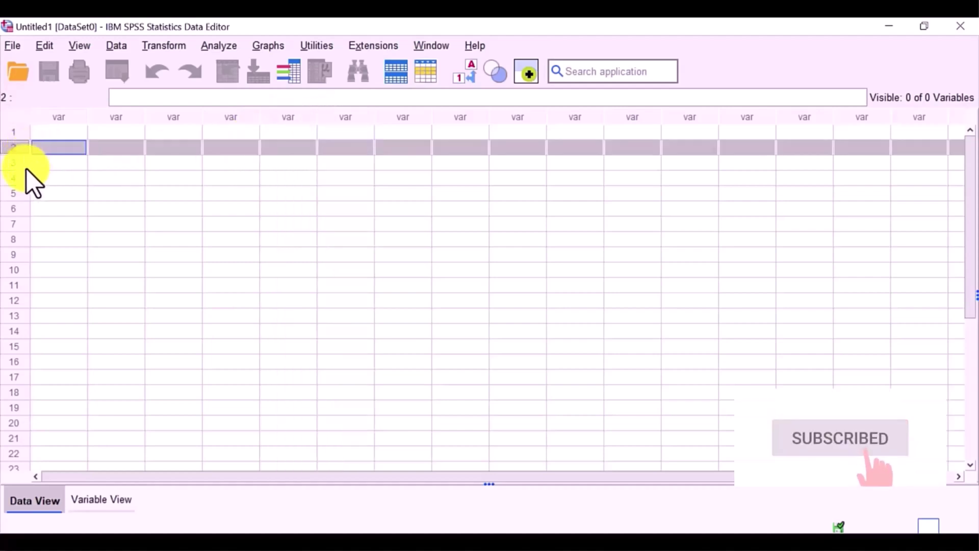
pyautogui.click(26, 163)
pyautogui.click(27, 179)
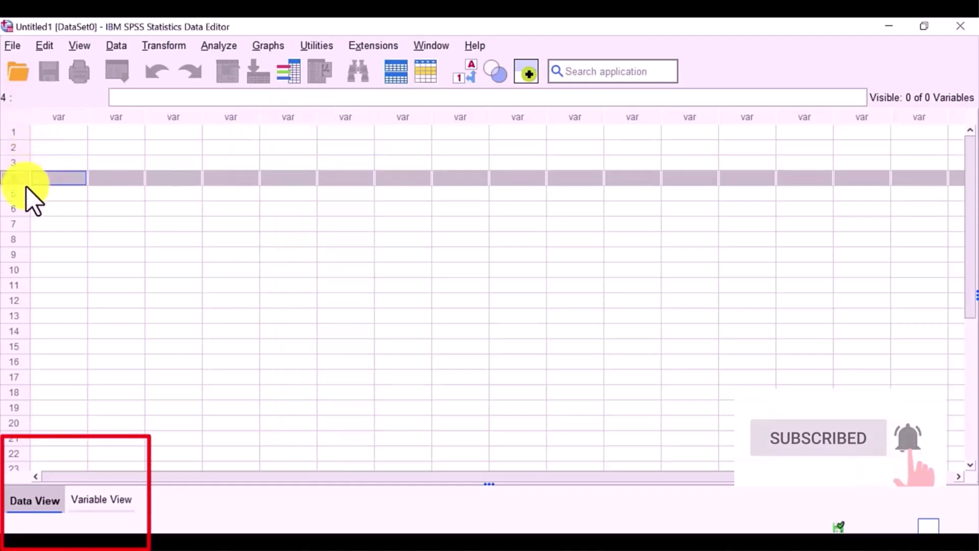
# In Variable View, go through the Name, Type, Width, Decimals, Label and Values columns.
pyautogui.click(121, 508)
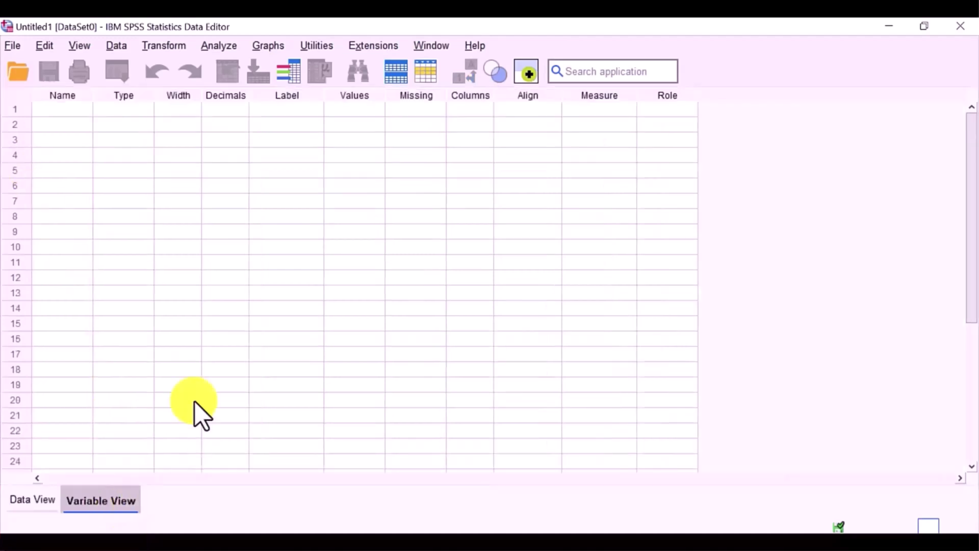
pyautogui.click(85, 98)
pyautogui.click(145, 99)
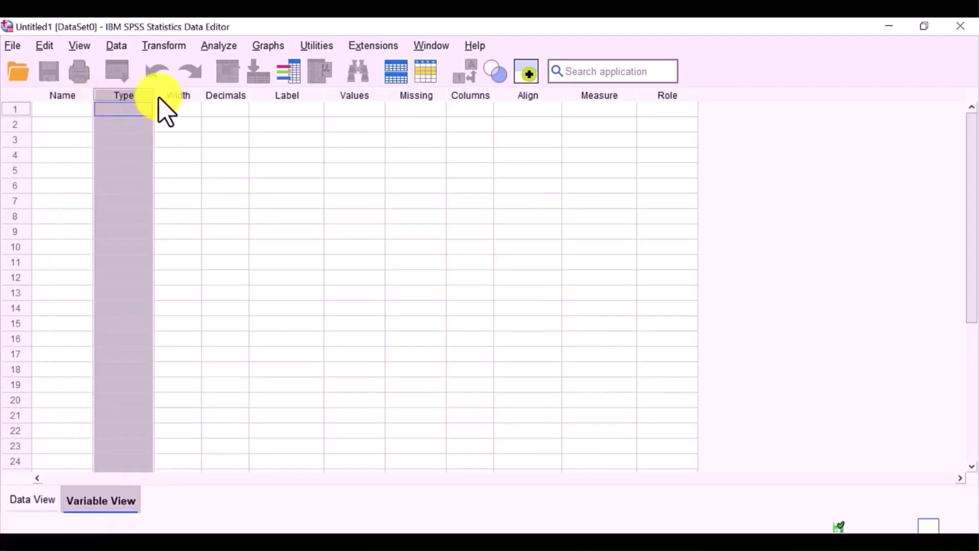
pyautogui.click(170, 98)
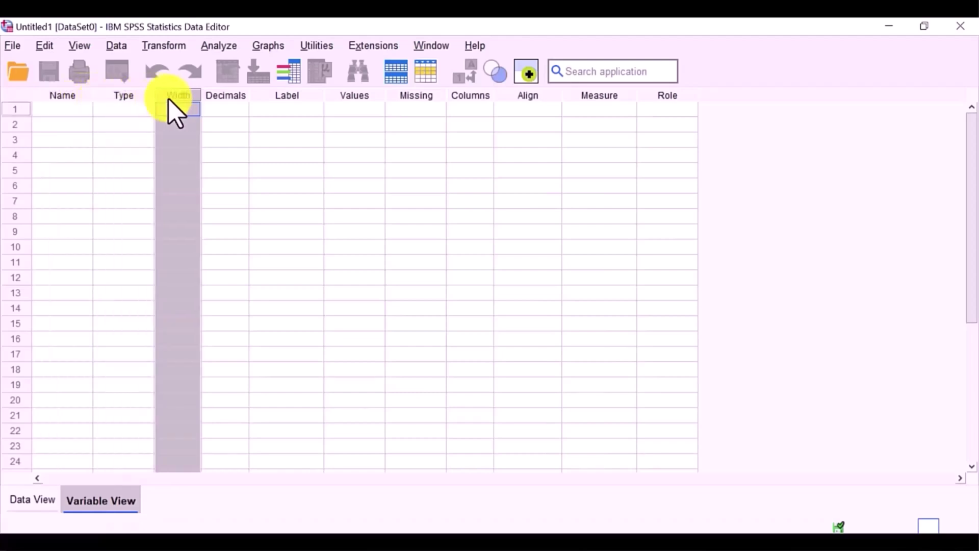
pyautogui.click(246, 99)
pyautogui.click(317, 98)
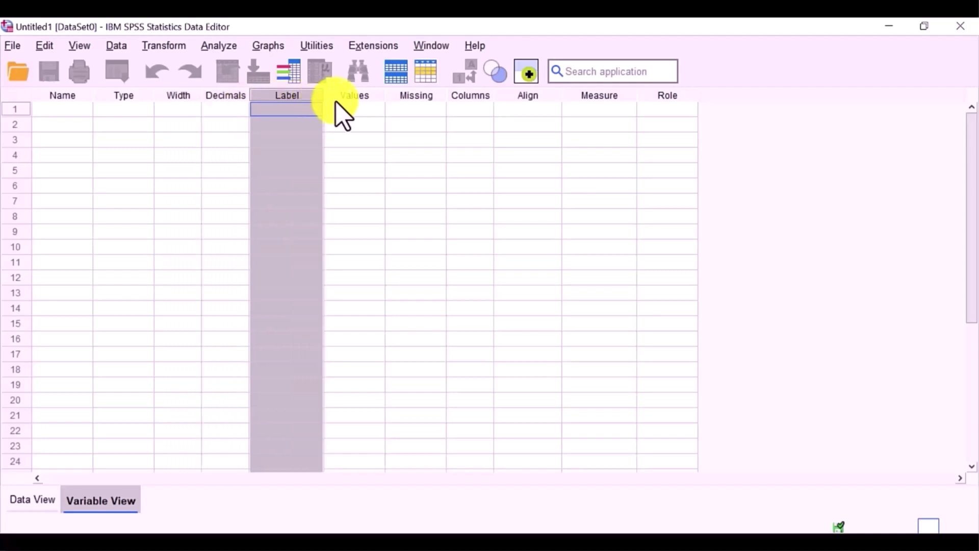
pyautogui.click(377, 99)
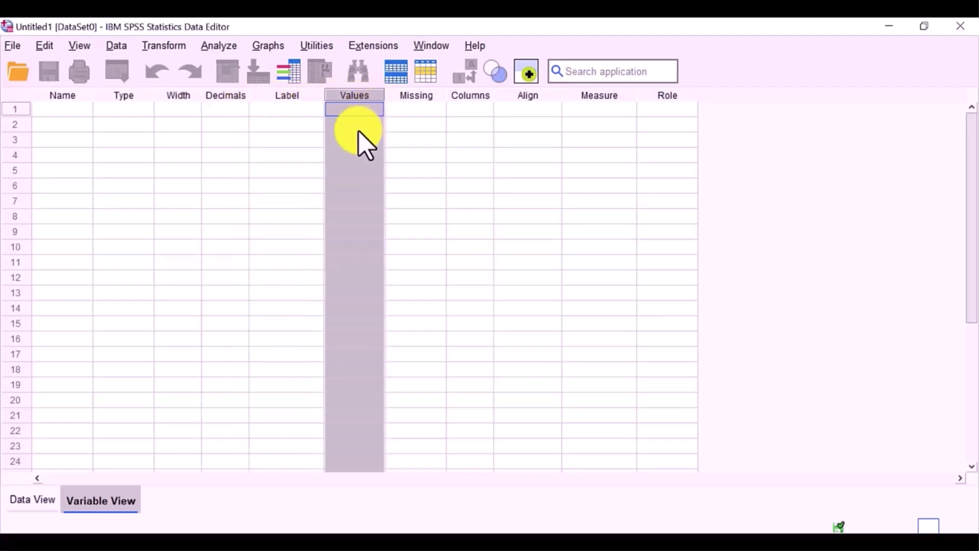
# Name the first variable ID, leaving it Numeric with default settings.
pyautogui.click(77, 109)
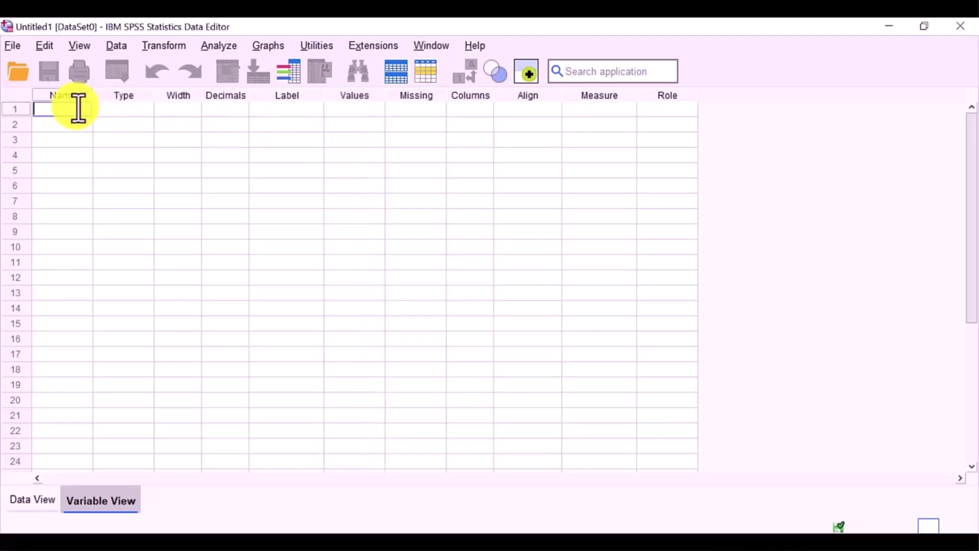
pyautogui.write('ID')
pyautogui.press('Return')
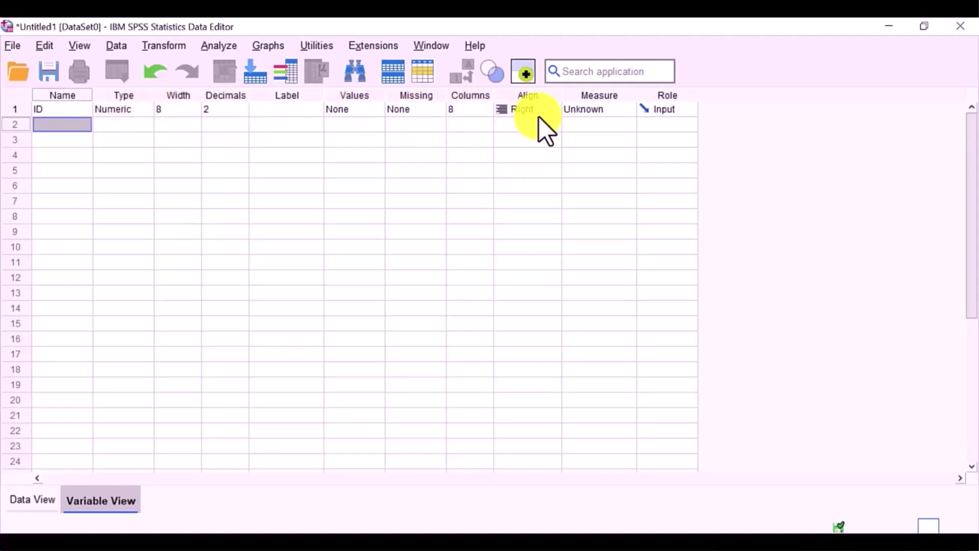
# In Data View, enter participant IDs 1, 2 and 3 down the ID column.
pyautogui.click(28, 502)
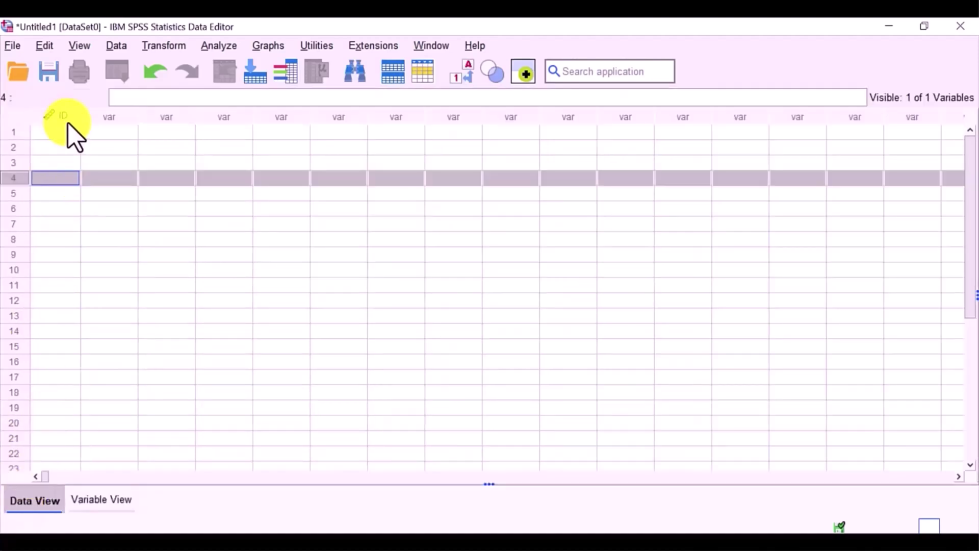
pyautogui.click(52, 121)
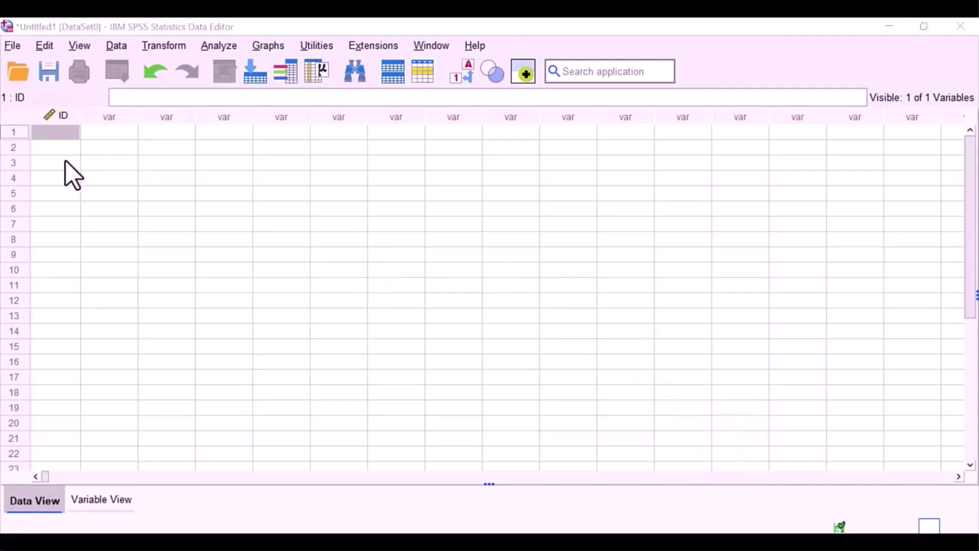
pyautogui.click(54, 134)
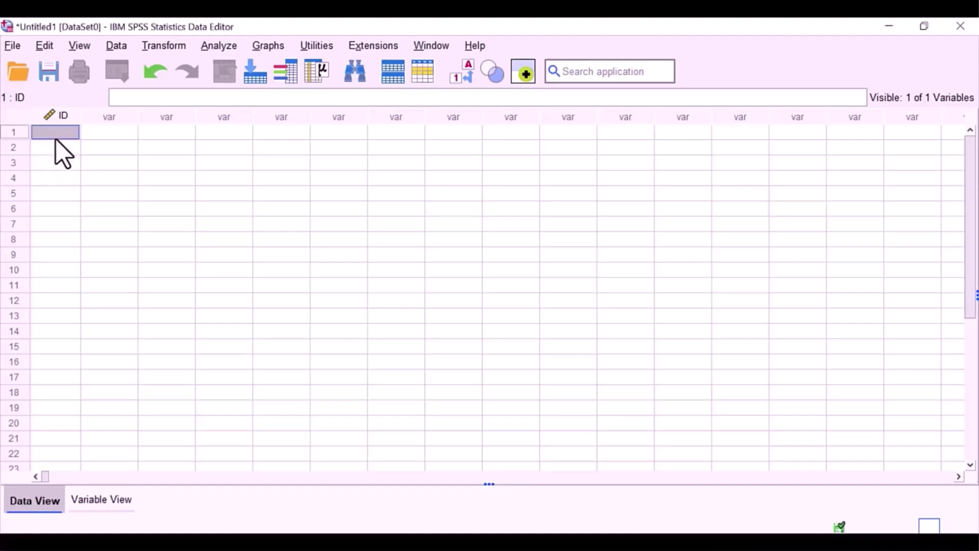
pyautogui.write('1.00')
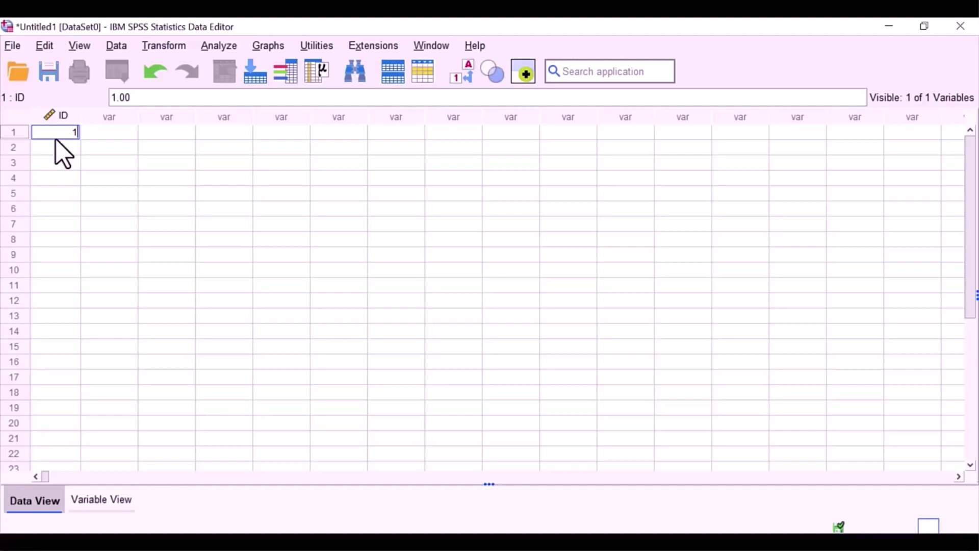
pyautogui.press('Return')
pyautogui.write('2.00')
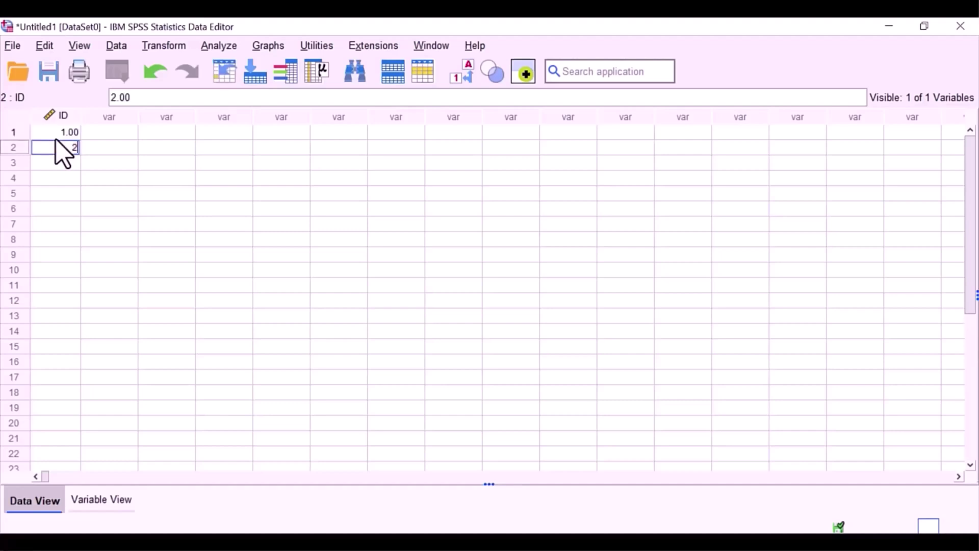
pyautogui.press('Return')
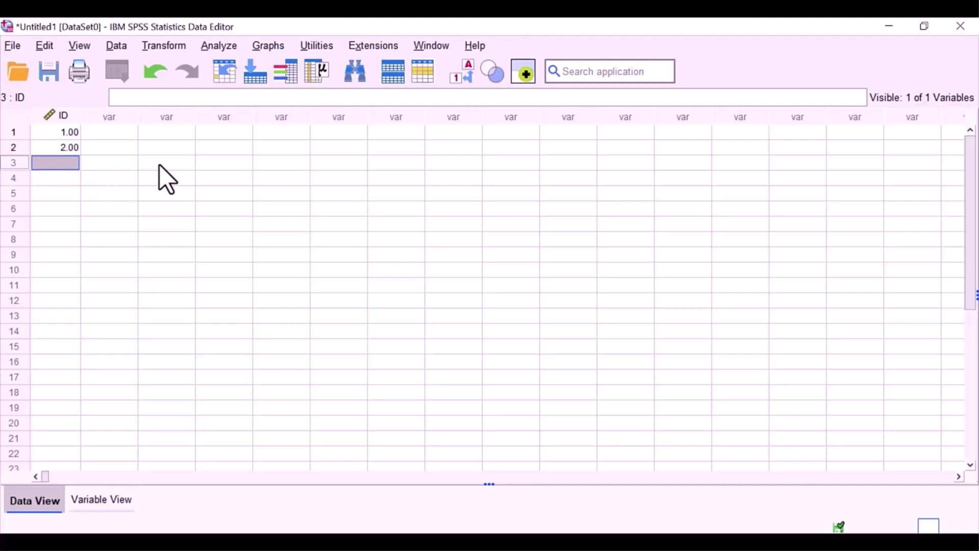
pyautogui.write('3.00')
pyautogui.press('Return')
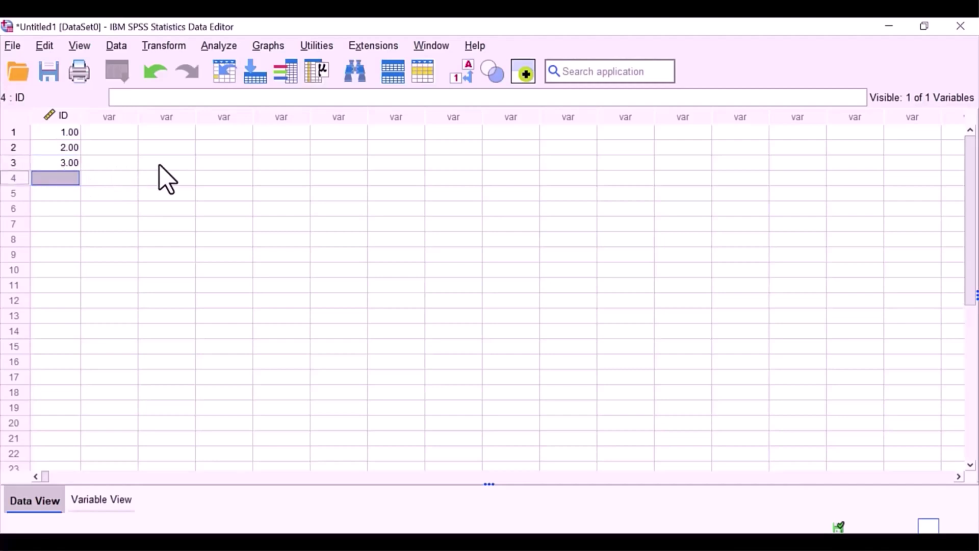
# Enter IDs 4 and 5 for the last two participants, then return to Variable View.
pyautogui.write('4')
pyautogui.press('Return')
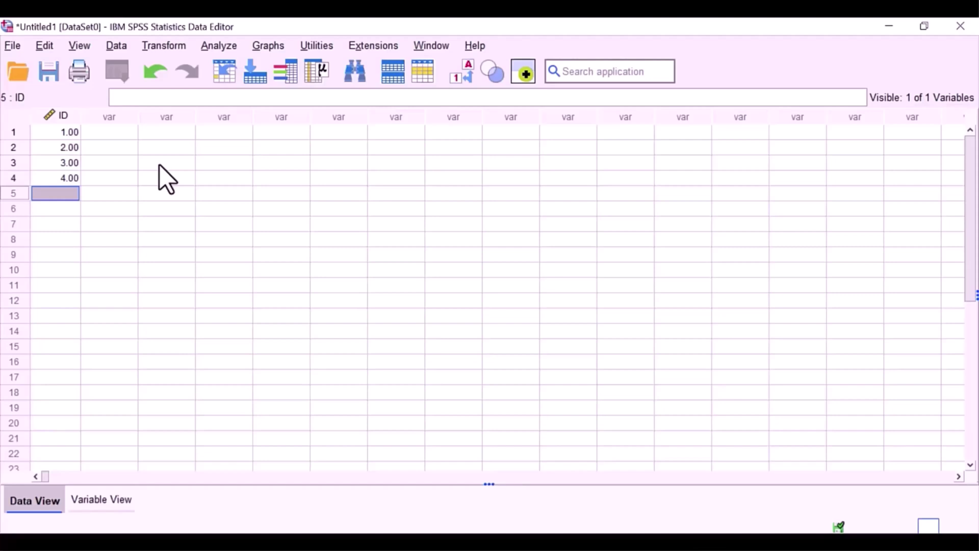
pyautogui.write('5')
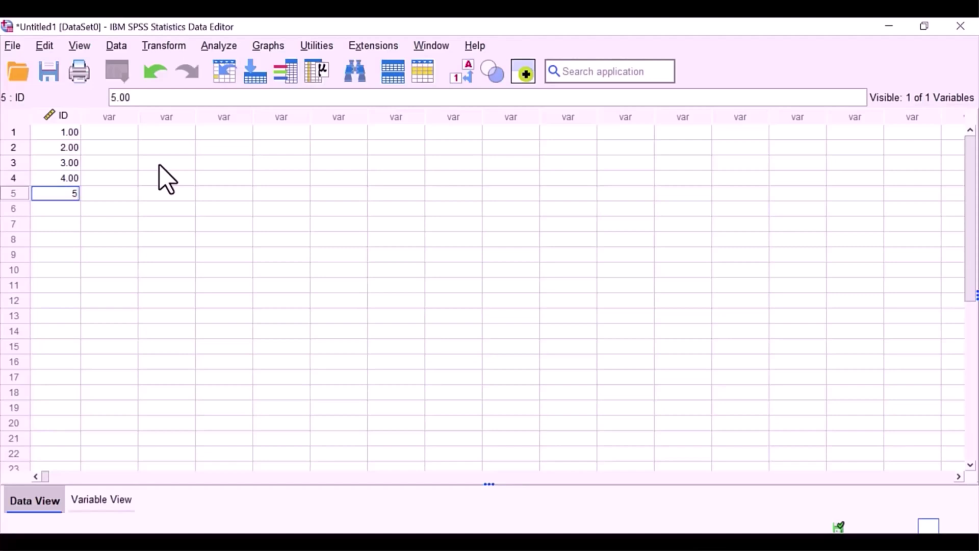
pyautogui.press('Return')
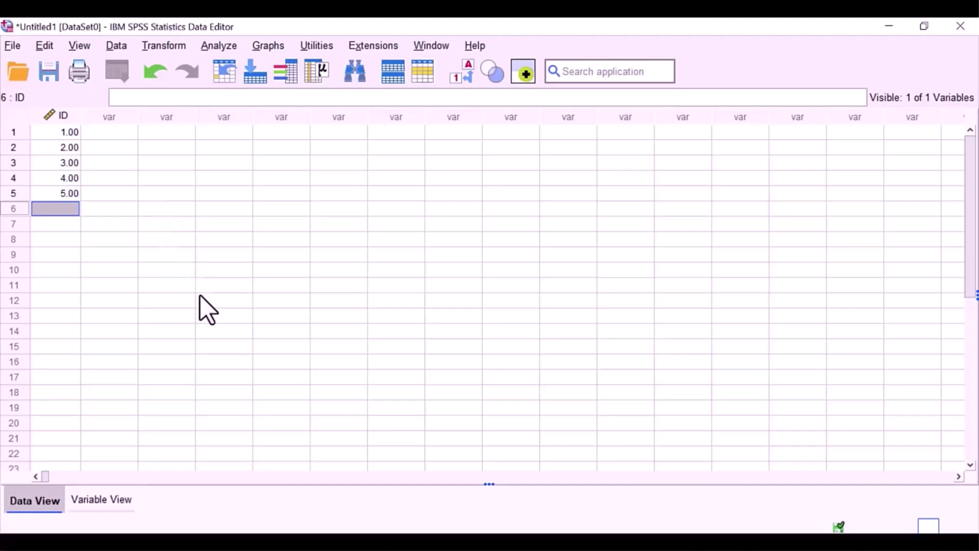
pyautogui.click(121, 510)
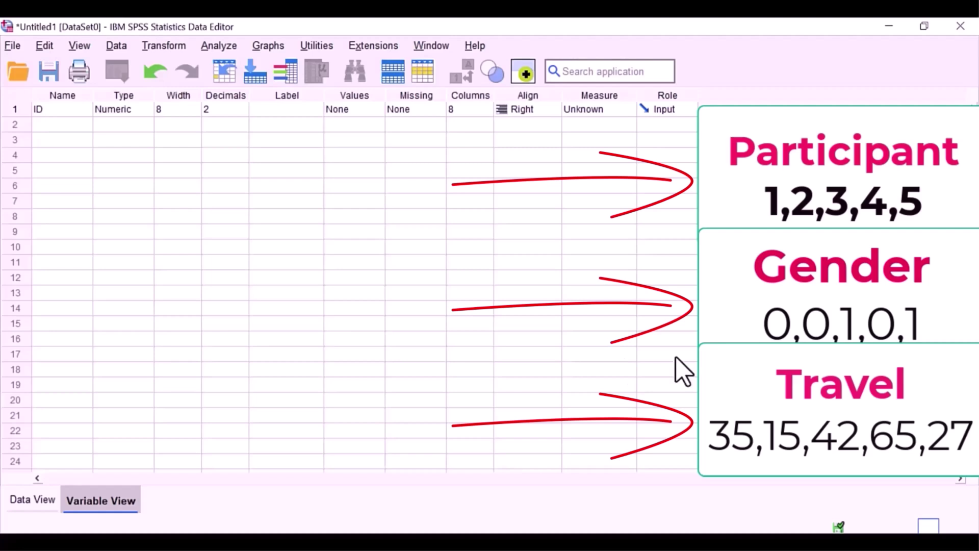
# Create variables Gender and Travel in rows 2 and 3 with default settings.
pyautogui.click(61, 124)
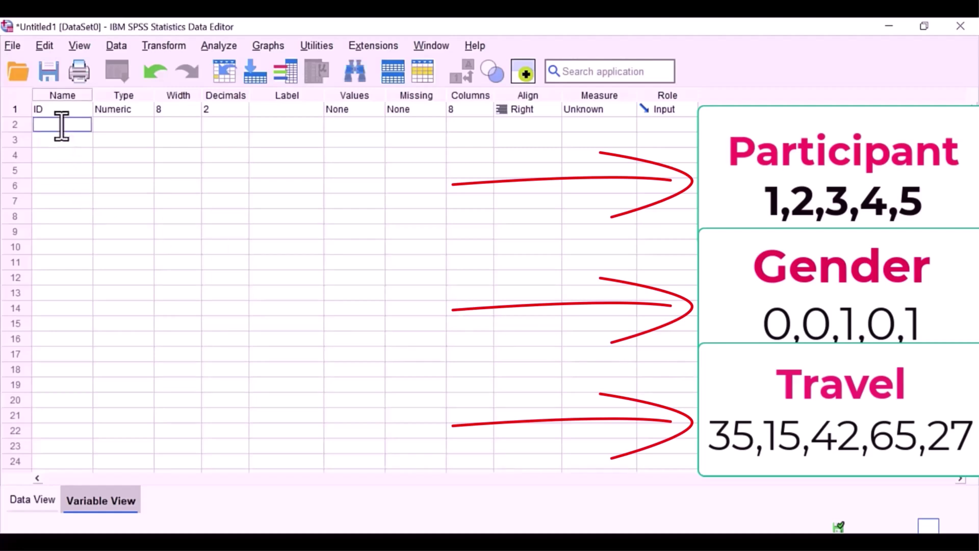
pyautogui.write('Gender')
pyautogui.press('Return')
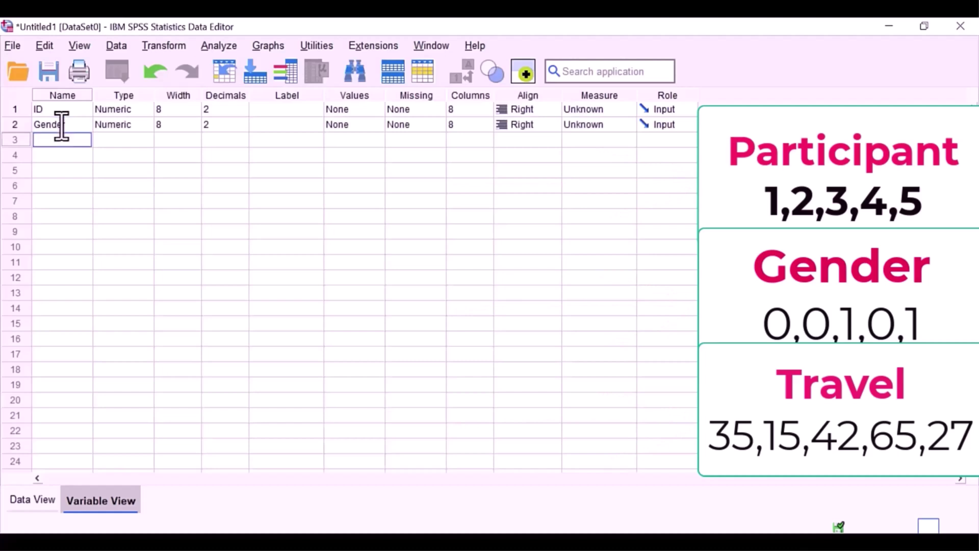
pyautogui.write('Travel')
pyautogui.press('Return')
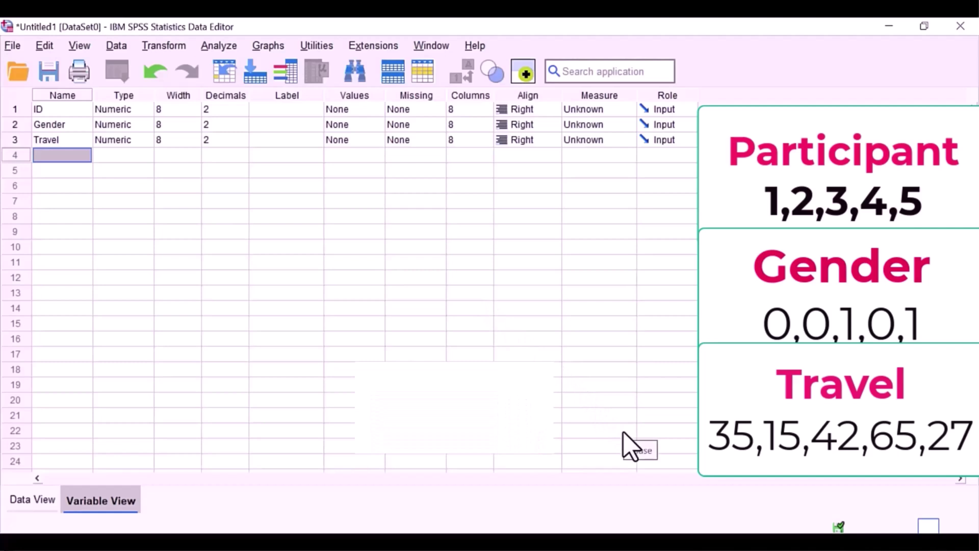
pyautogui.click(66, 140)
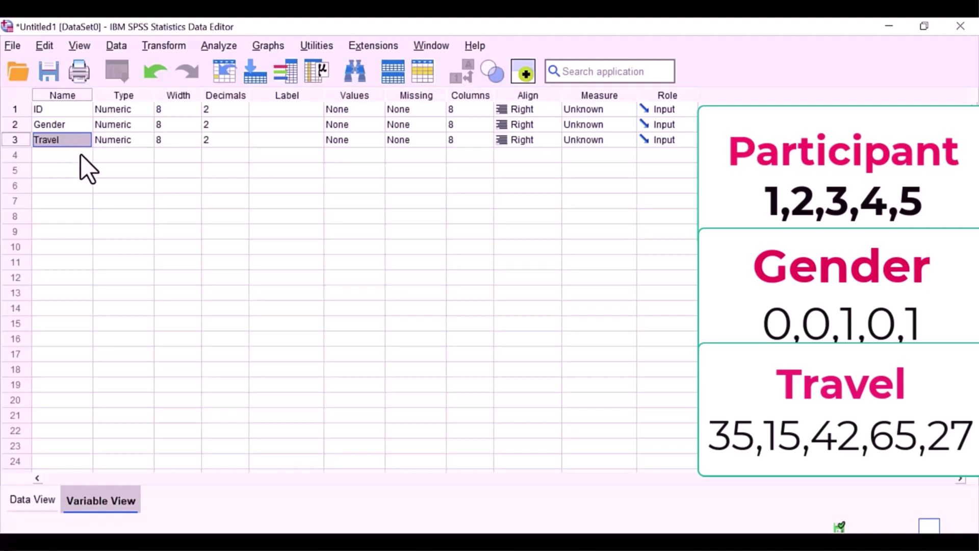
# Keep Travel's type as Numeric and review the variables' width settings.
pyautogui.click(80, 155)
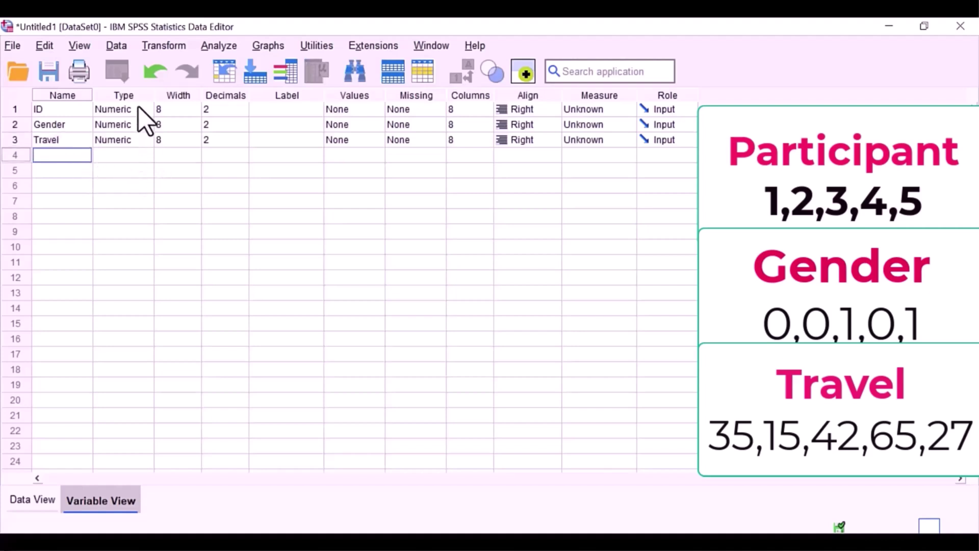
pyautogui.doubleClick(140, 136)
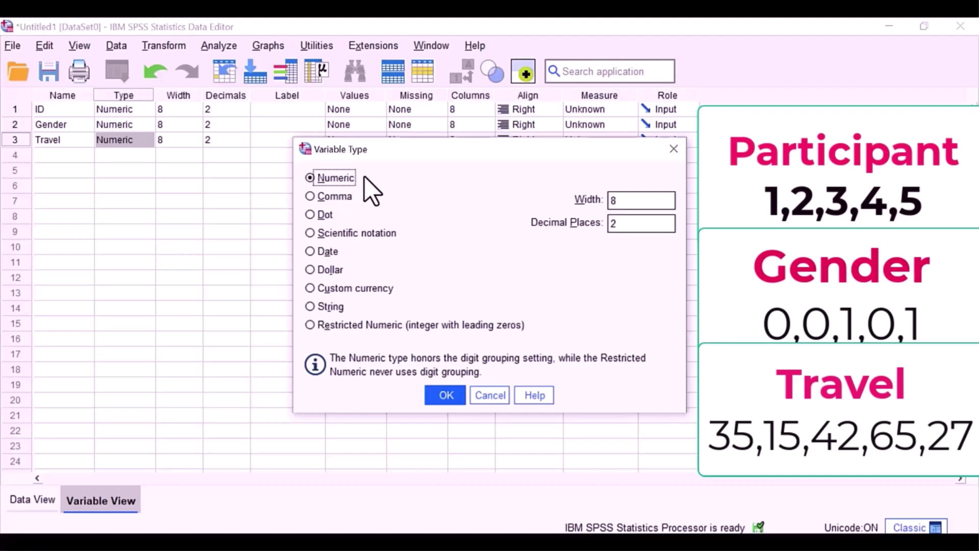
pyautogui.click(444, 395)
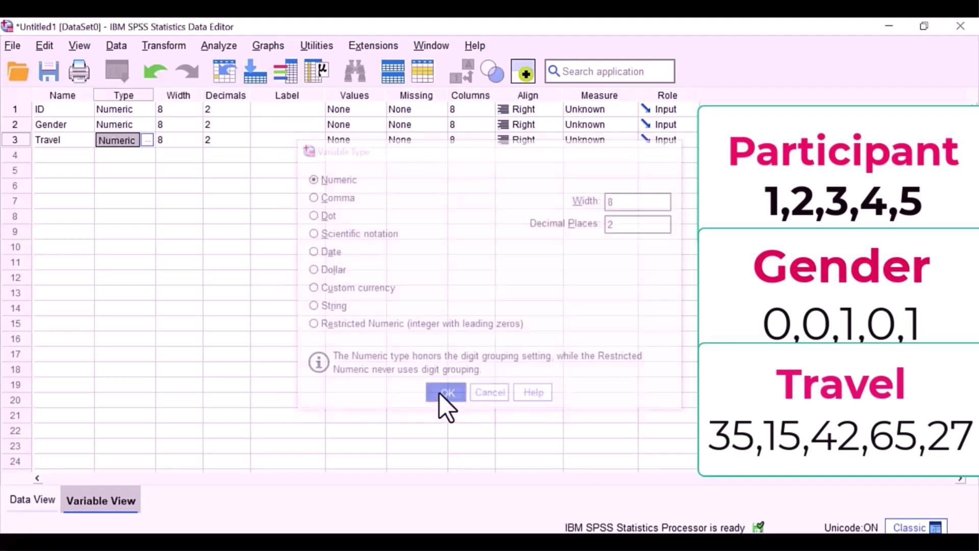
pyautogui.click(175, 108)
pyautogui.click(178, 125)
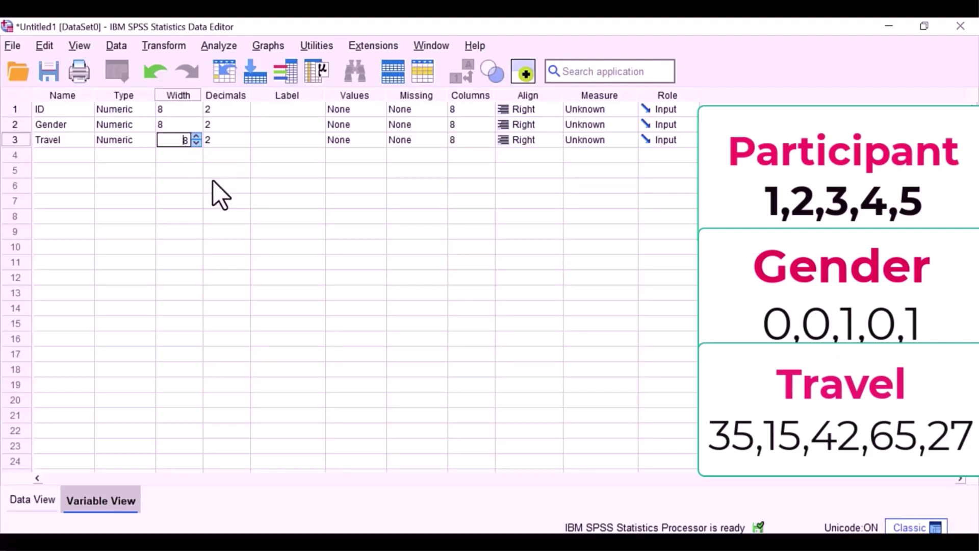
# Reduce ID's decimal places from 2 to 0.
pyautogui.click(230, 109)
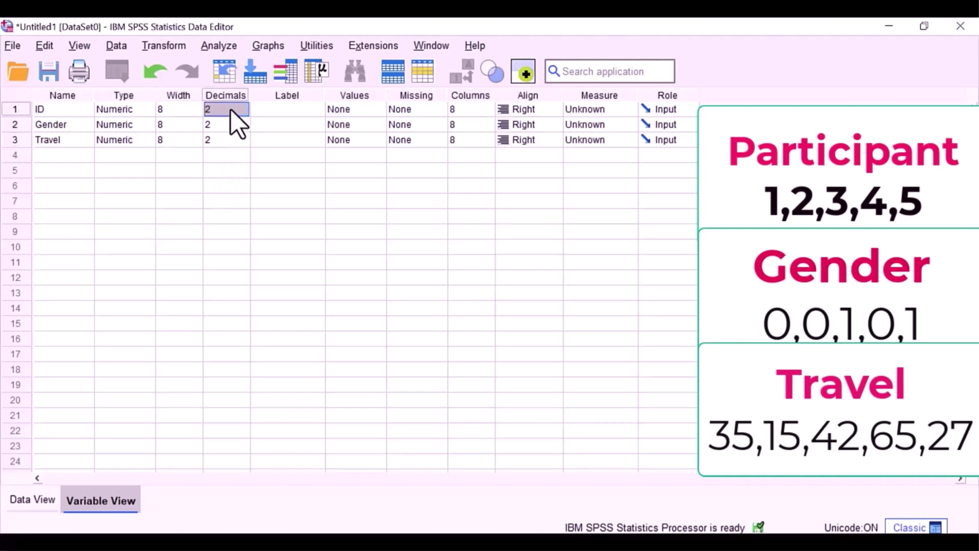
pyautogui.click(232, 124)
pyautogui.click(227, 142)
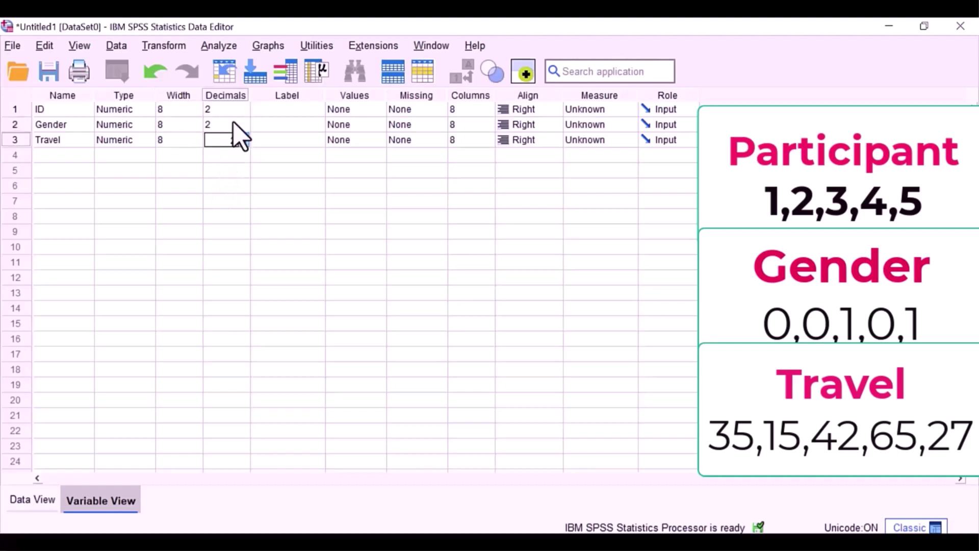
pyautogui.click(232, 110)
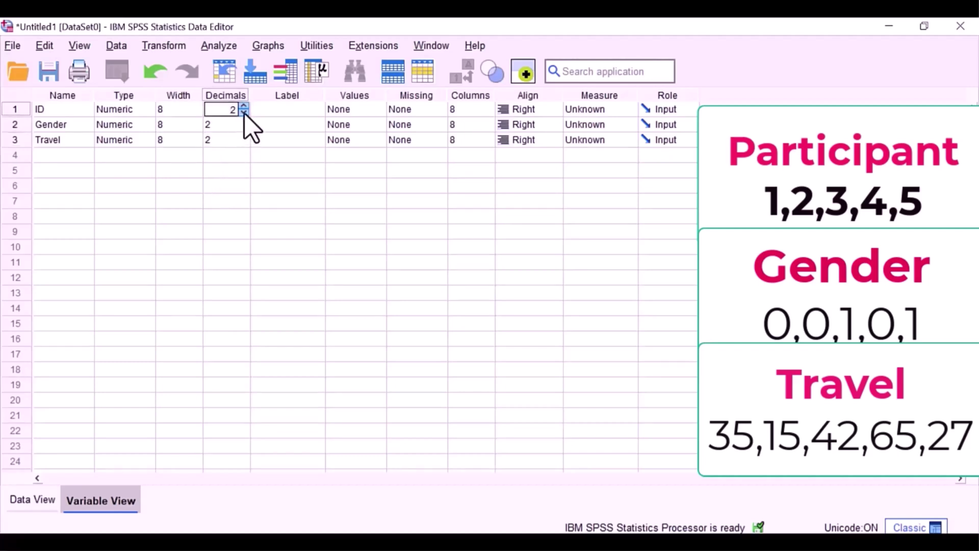
pyautogui.click(244, 113)
pyautogui.click(244, 112)
# Reduce Gender's and Travel's decimal places to 0 as well.
pyautogui.click(232, 125)
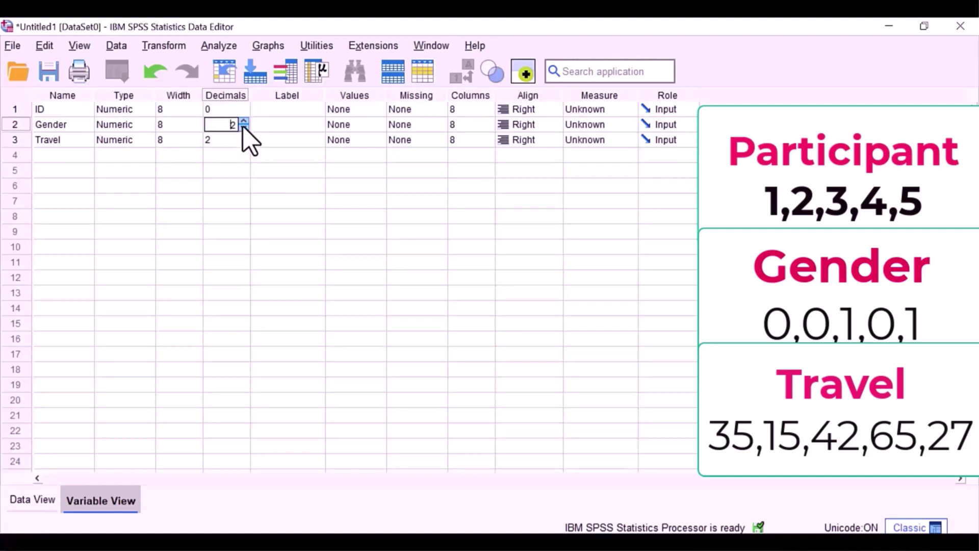
pyautogui.click(244, 128)
pyautogui.click(244, 128)
pyautogui.click(224, 140)
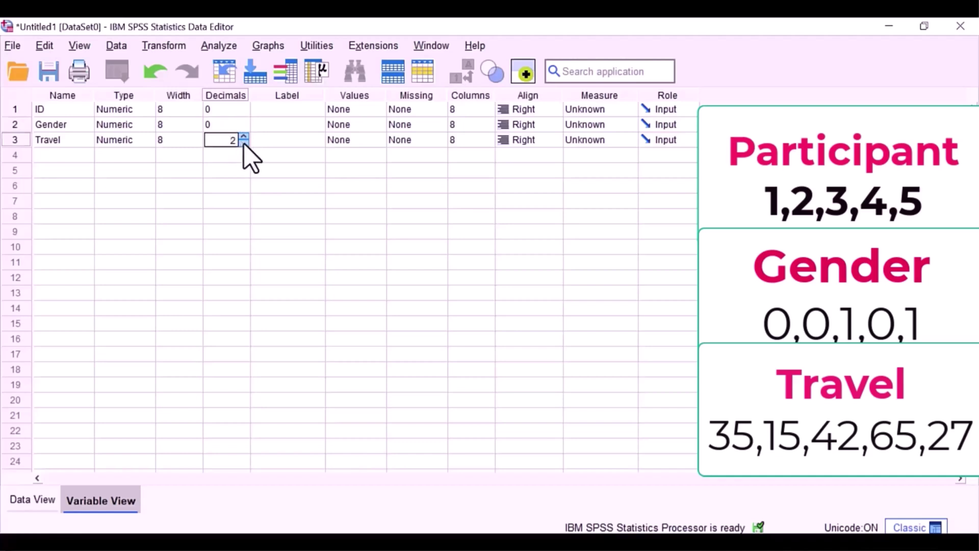
pyautogui.click(244, 143)
pyautogui.click(243, 143)
pyautogui.click(254, 173)
pyautogui.click(228, 201)
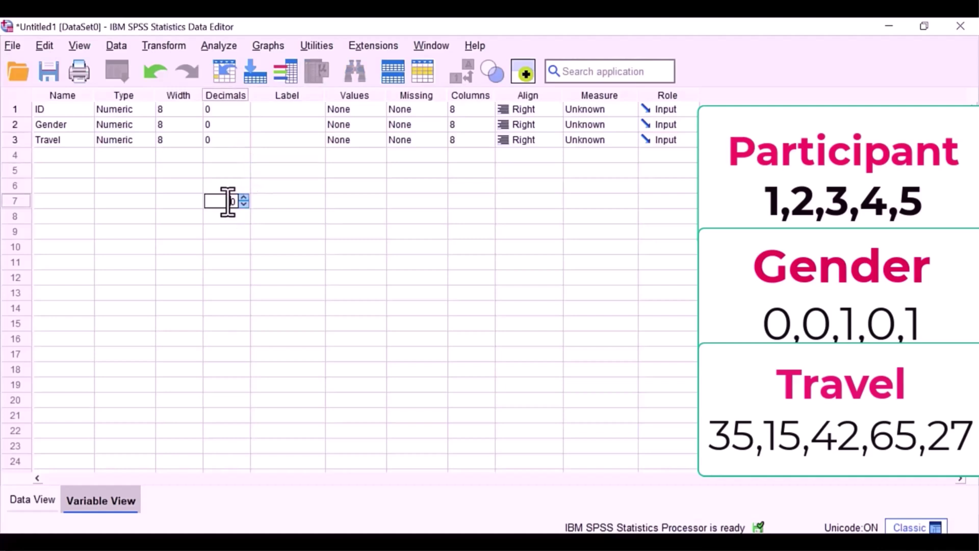
pyautogui.click(31, 501)
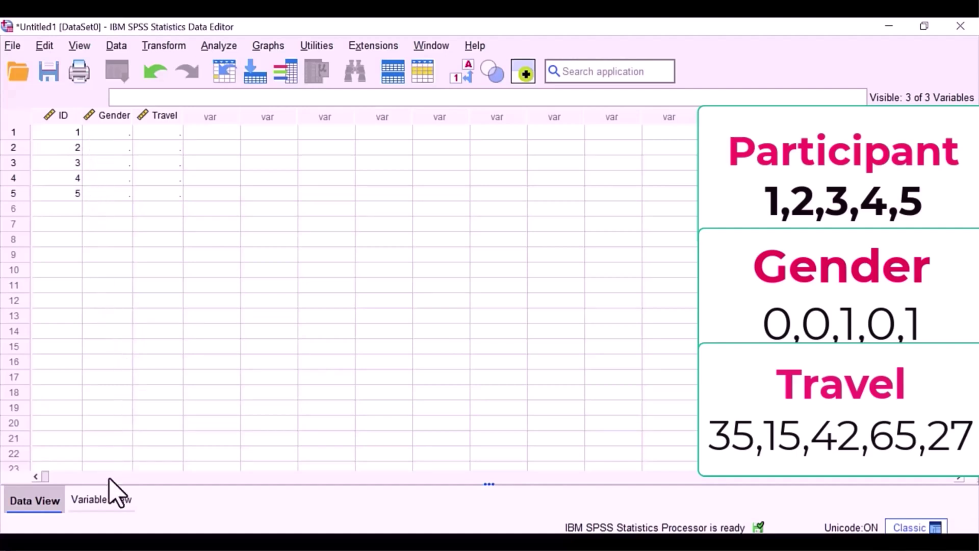
# Enter labels ID, Gender and Travelling Time in the Label column for rows 1–3.
pyautogui.click(106, 501)
pyautogui.doubleClick(267, 109)
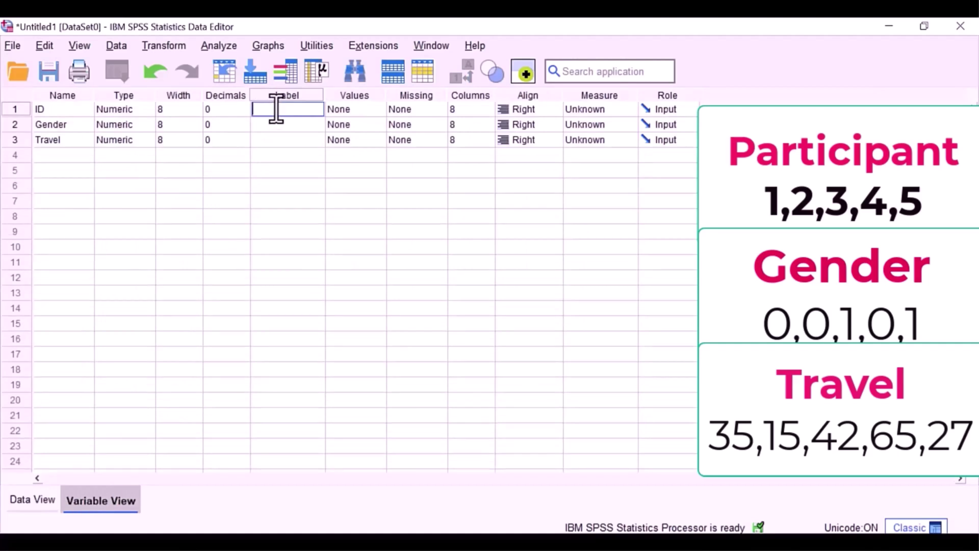
pyautogui.write('ID')
pyautogui.click(275, 123)
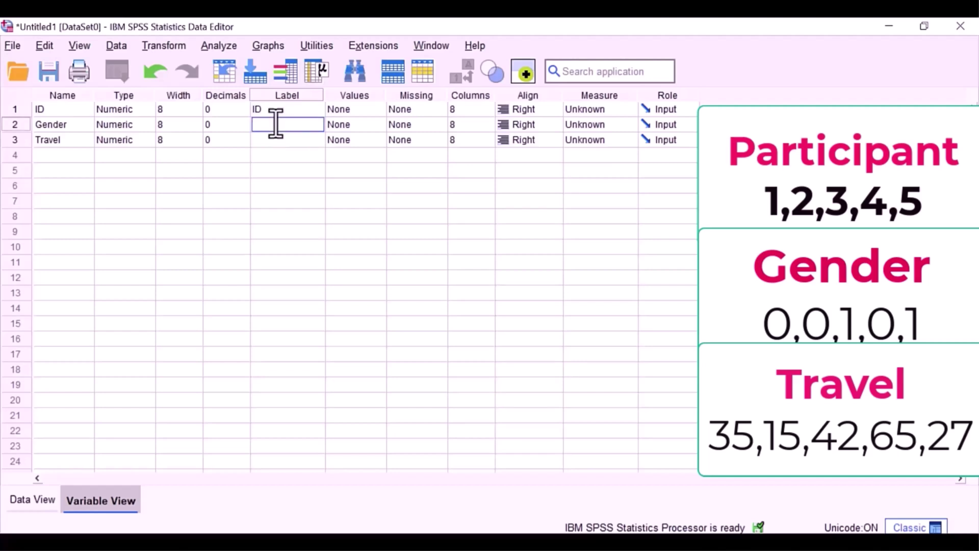
pyautogui.write('Gender')
pyautogui.click(267, 139)
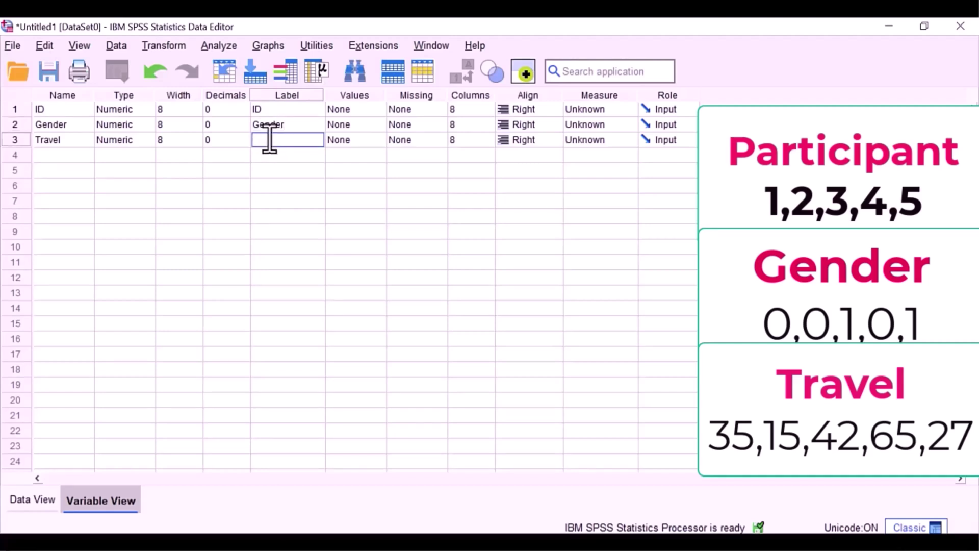
pyautogui.write('Travelling Time')
pyautogui.press('Return')
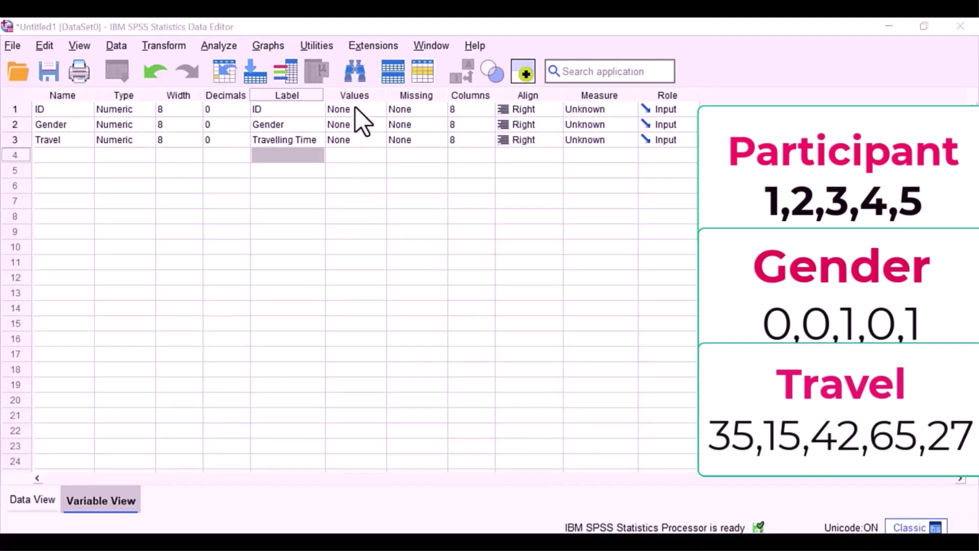
# Add the value label 0 = Male to Gender.
pyautogui.click(356, 122)
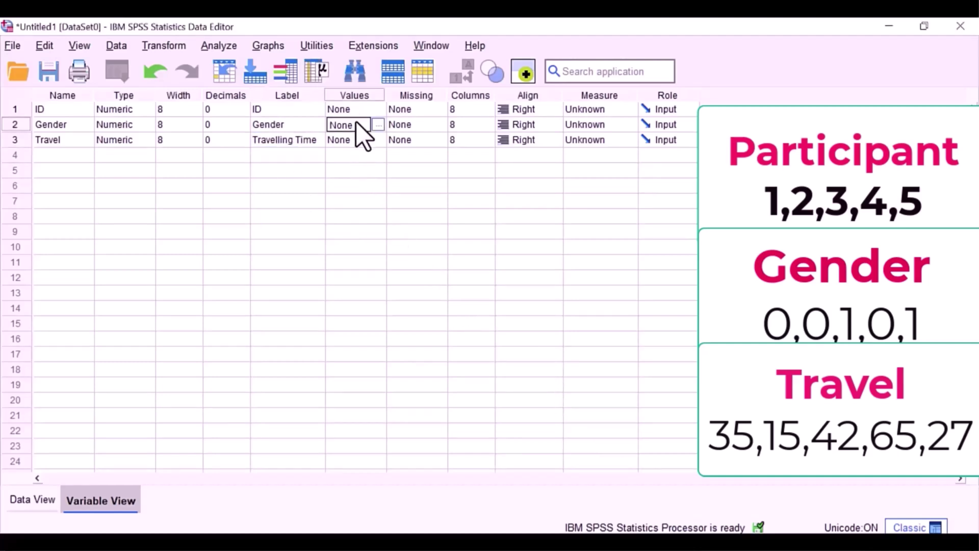
pyautogui.click(376, 124)
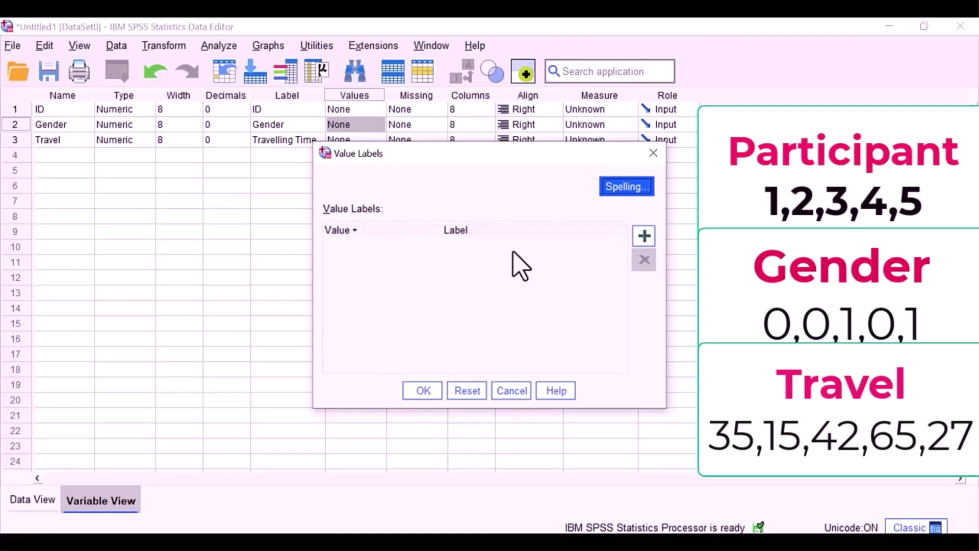
pyautogui.click(644, 235)
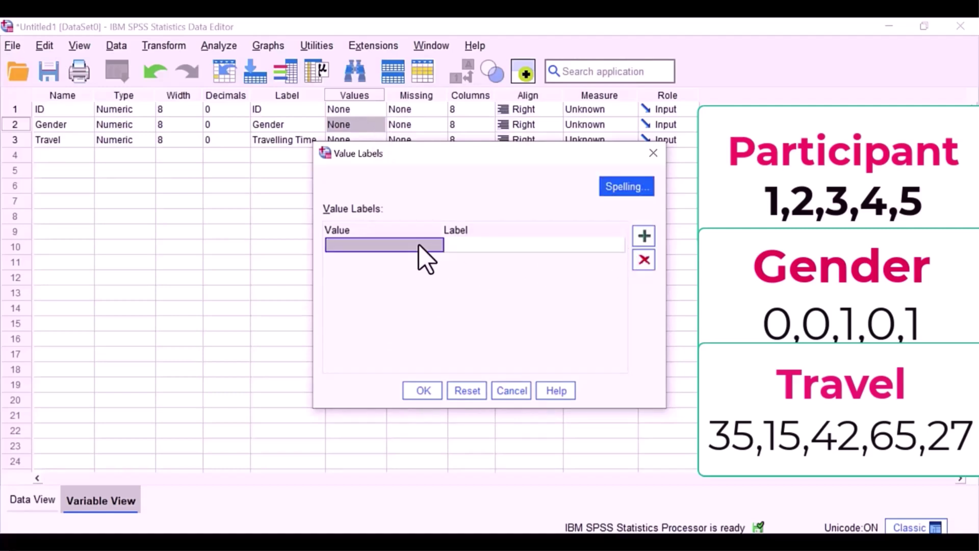
pyautogui.write('0')
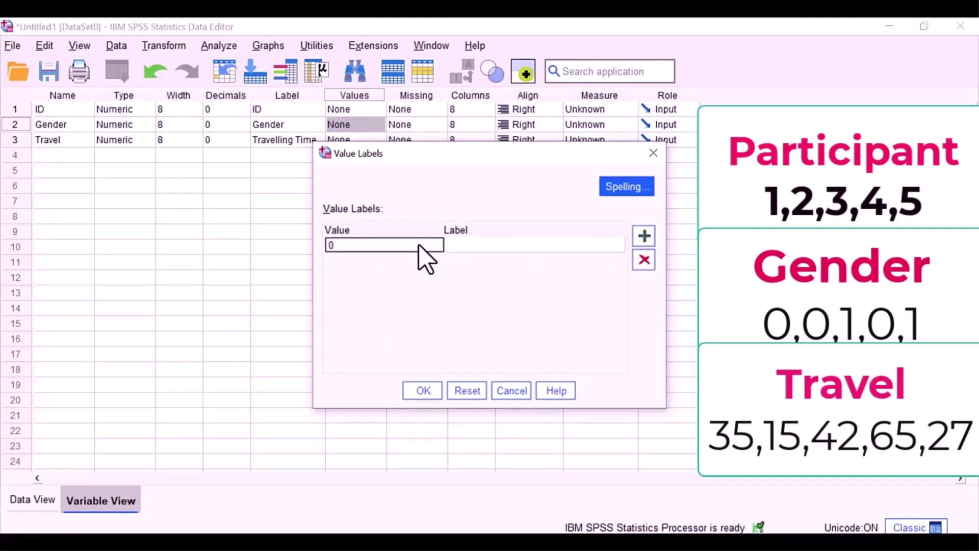
pyautogui.click(458, 248)
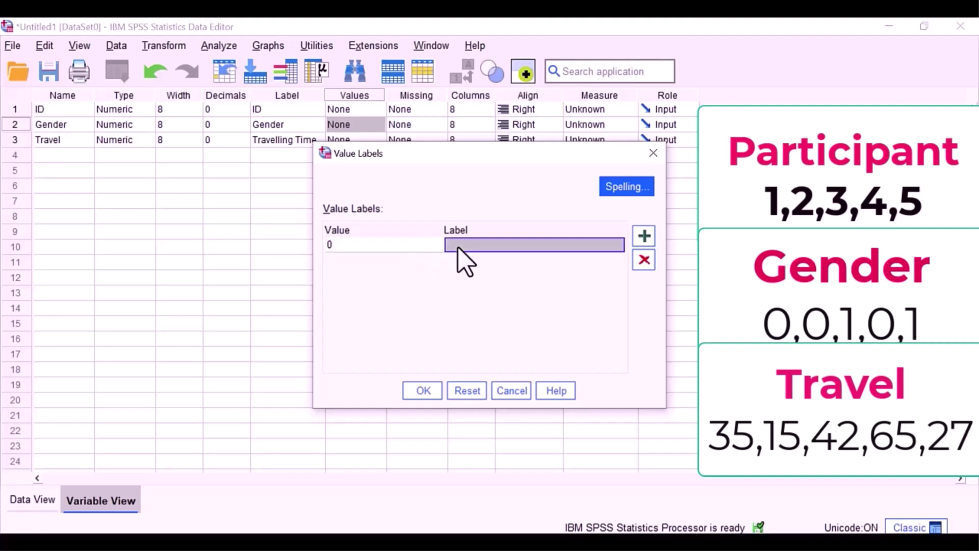
pyautogui.write('M')
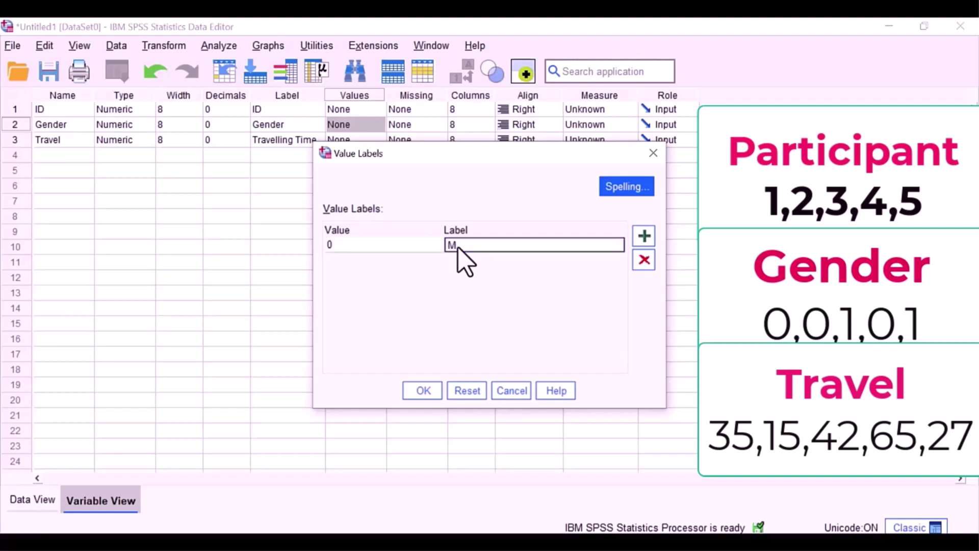
pyautogui.write('ale')
pyautogui.click(427, 390)
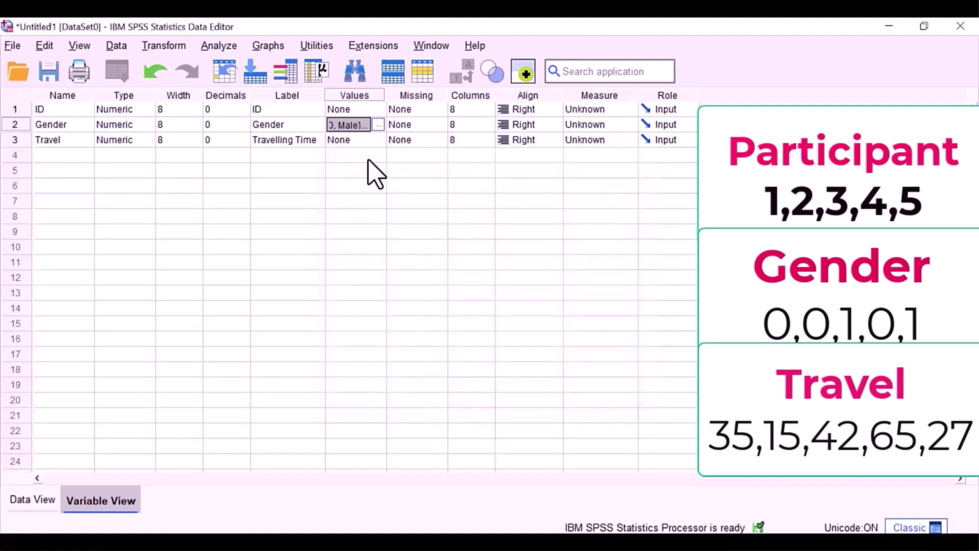
# Add the value label 1 = Female to Gender.
pyautogui.click(377, 124)
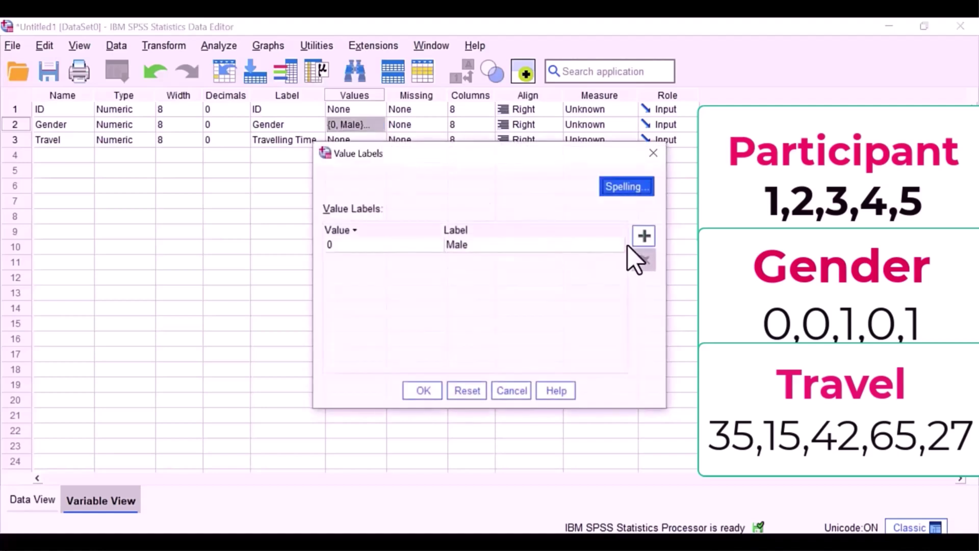
pyautogui.click(644, 238)
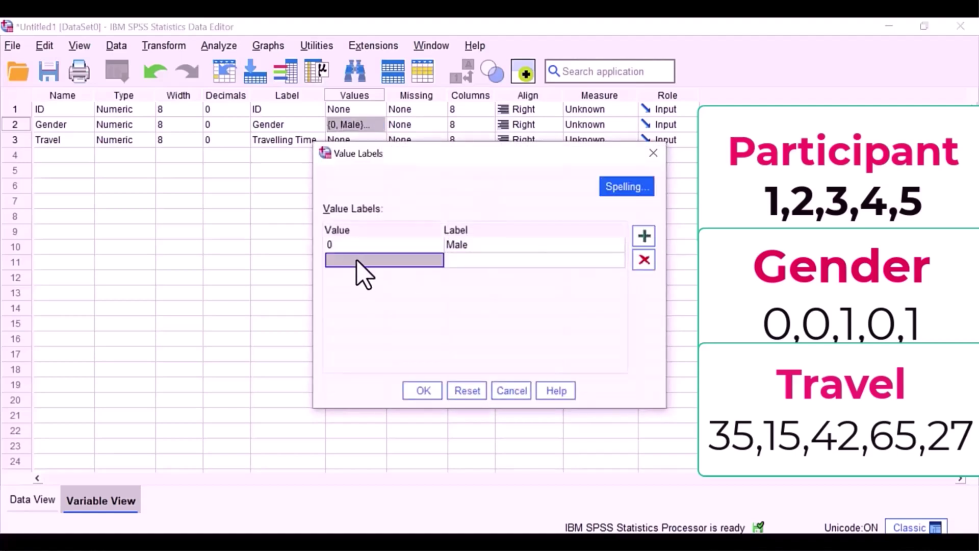
pyautogui.write('1')
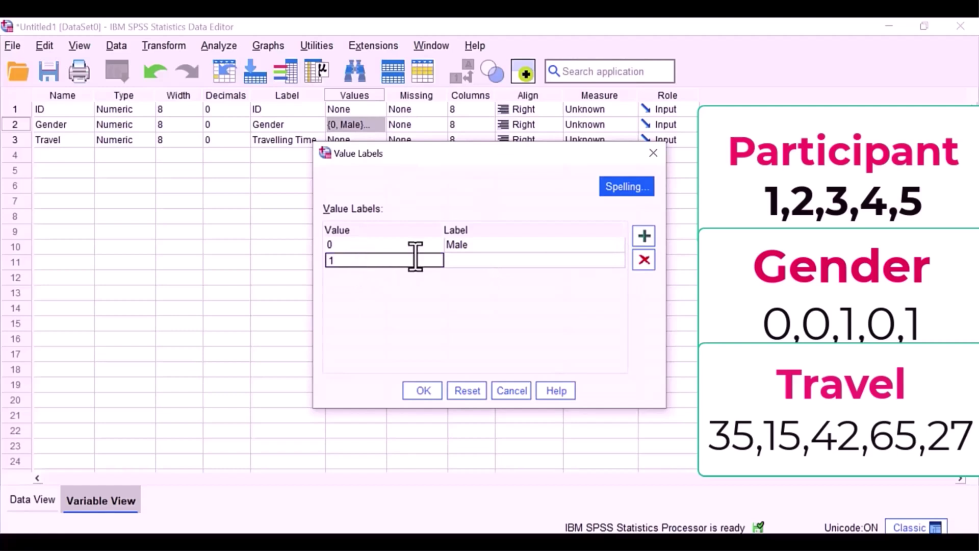
pyautogui.click(453, 261)
pyautogui.write('F')
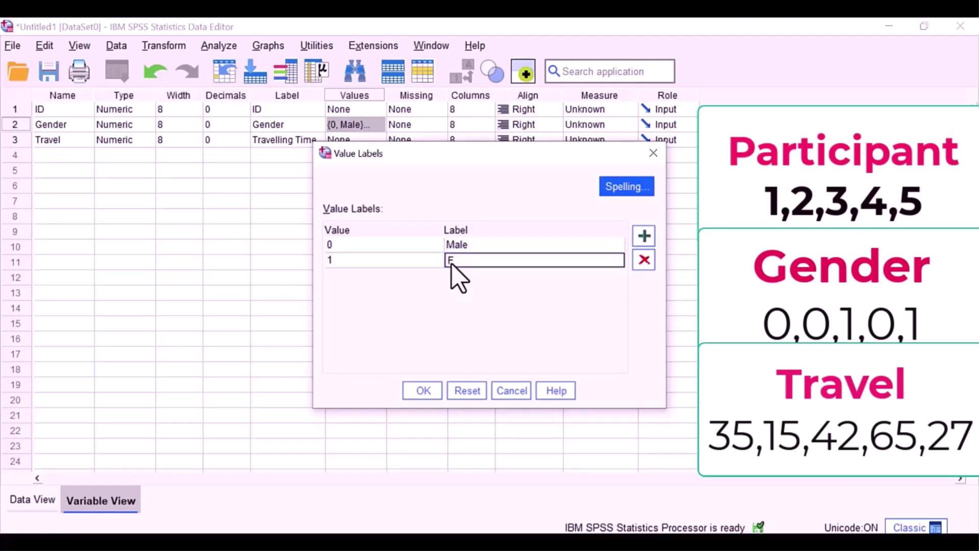
pyautogui.write('emale')
pyautogui.click(422, 392)
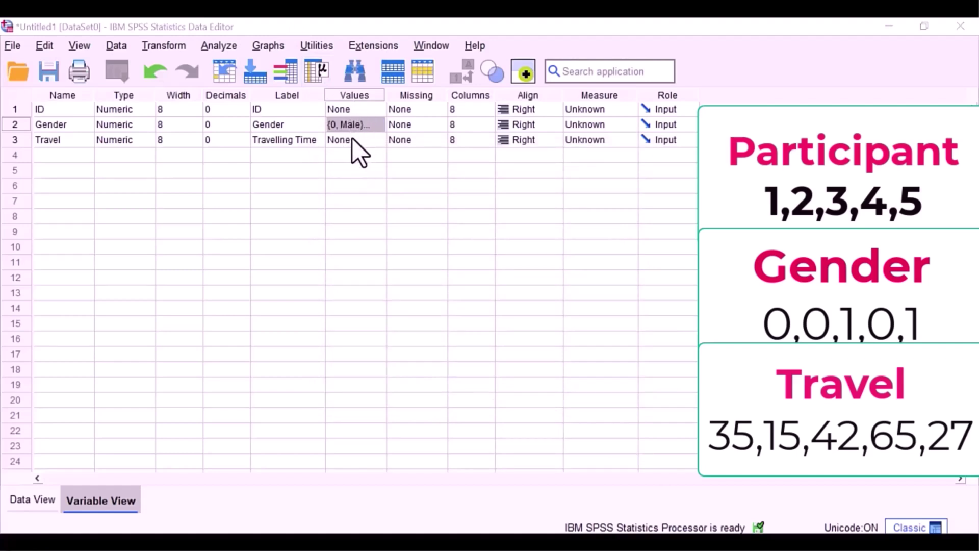
pyautogui.click(368, 124)
# Close the stray Value Labels window and define 999 as Gender's discrete missing value.
pyautogui.click(653, 153)
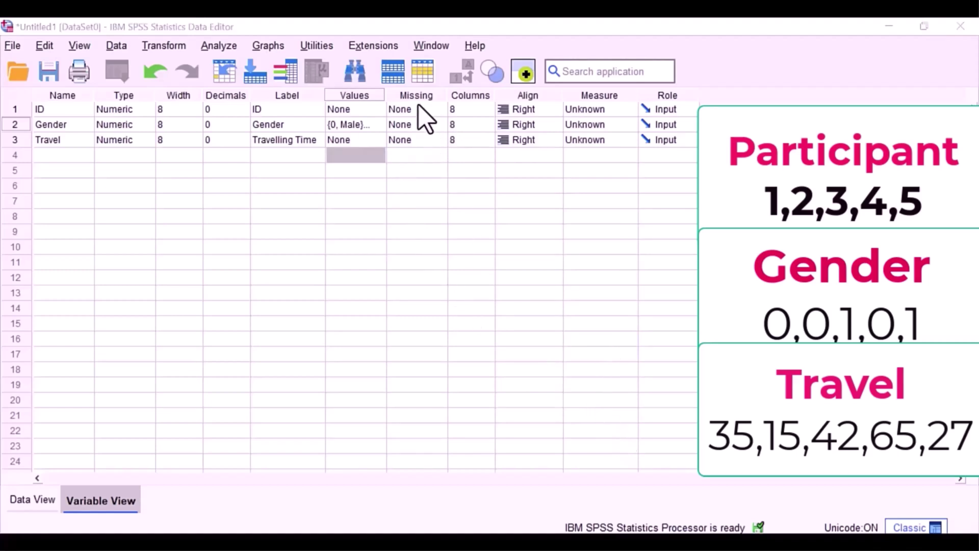
pyautogui.click(425, 125)
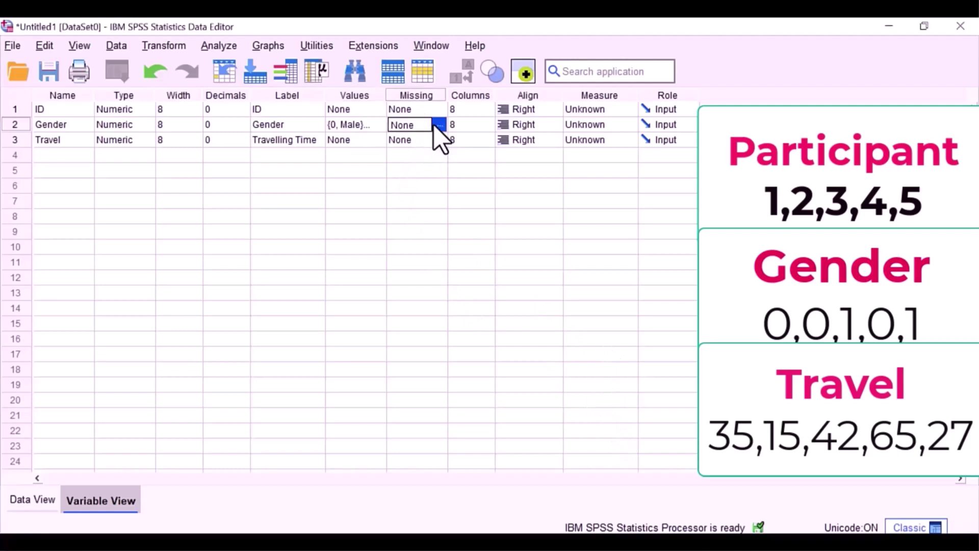
pyautogui.click(438, 125)
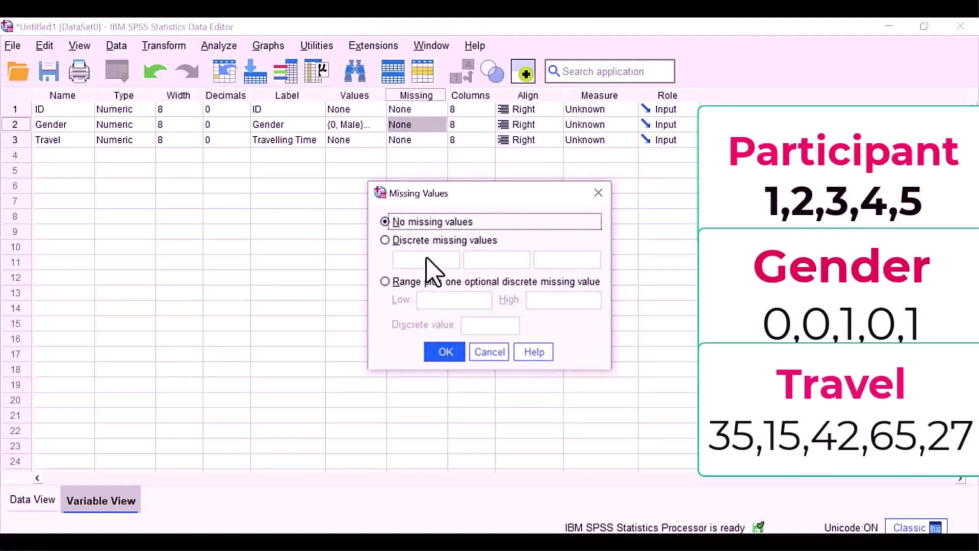
pyautogui.click(386, 241)
pyautogui.click(414, 260)
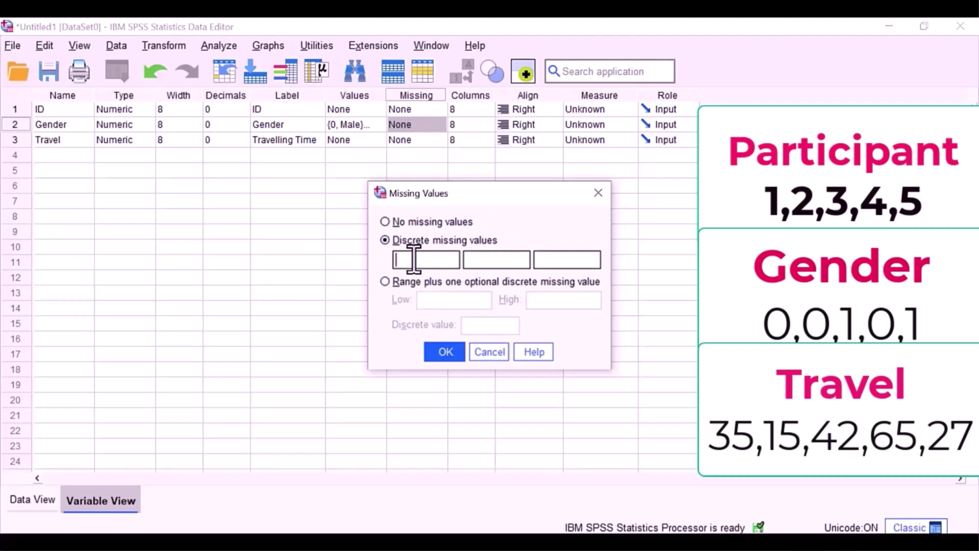
pyautogui.write('999')
pyautogui.click(444, 351)
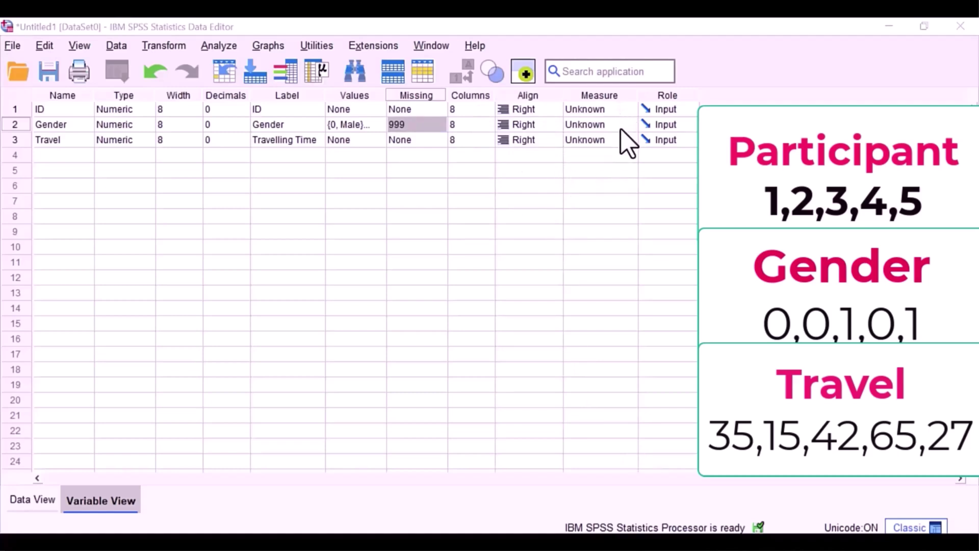
# Set the Measure column to Scale for ID and Travel, and Nominal for Gender.
pyautogui.click(625, 106)
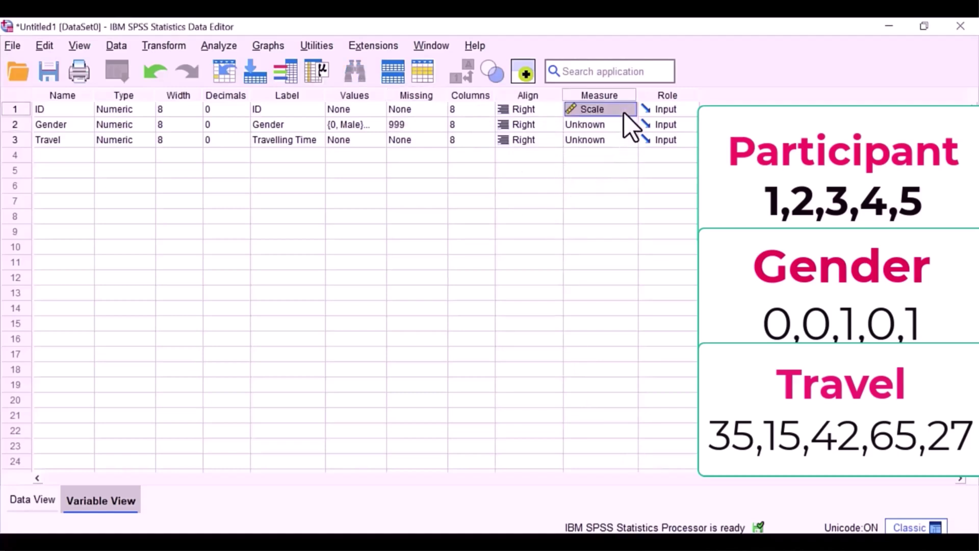
pyautogui.click(623, 122)
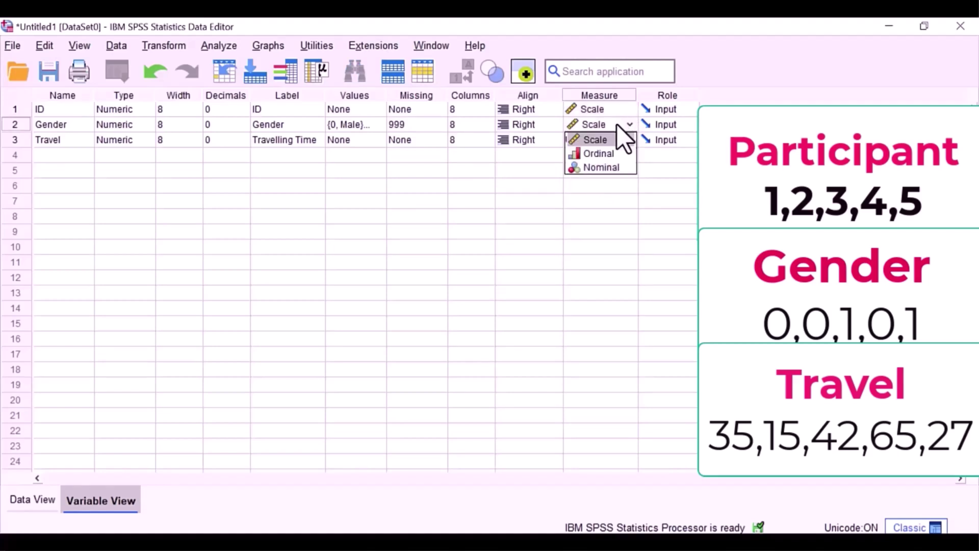
pyautogui.click(615, 138)
pyautogui.click(616, 138)
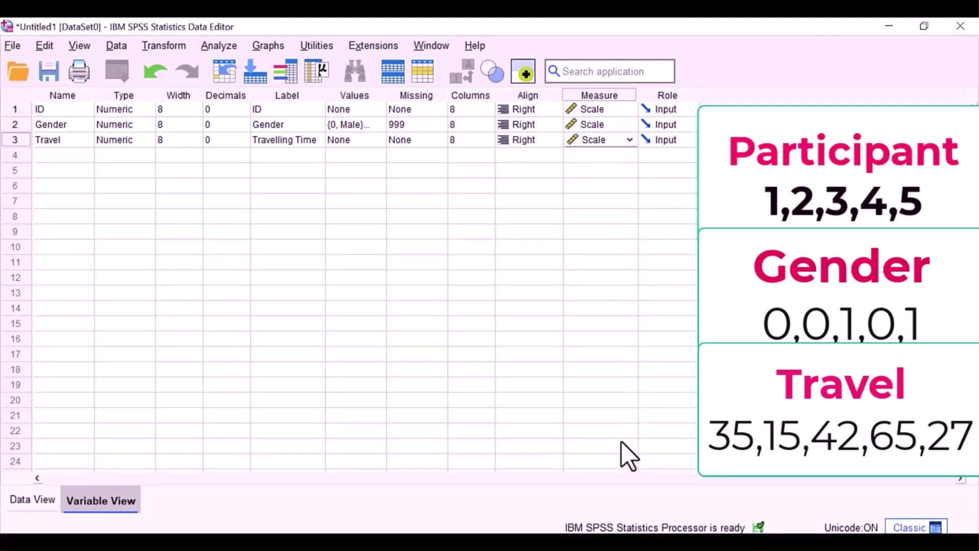
pyautogui.click(627, 123)
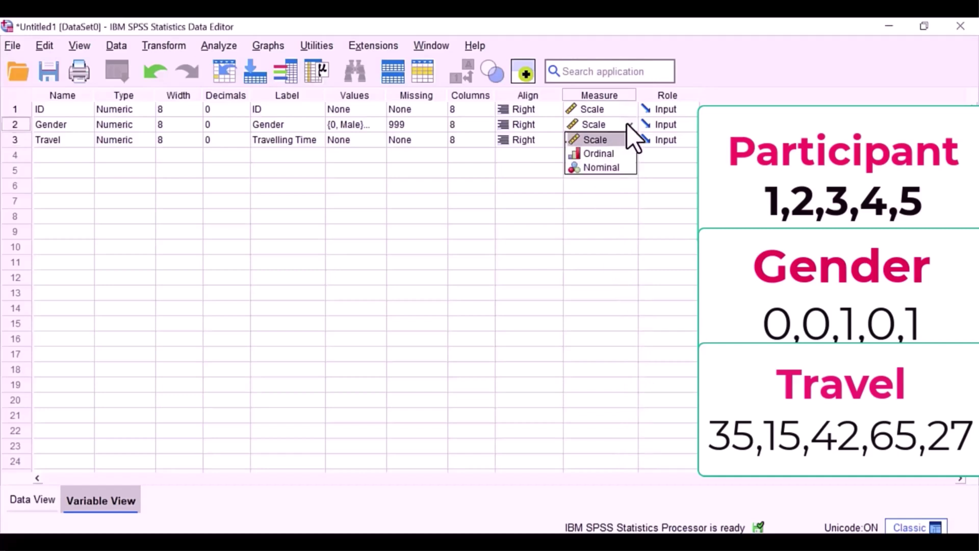
pyautogui.click(629, 167)
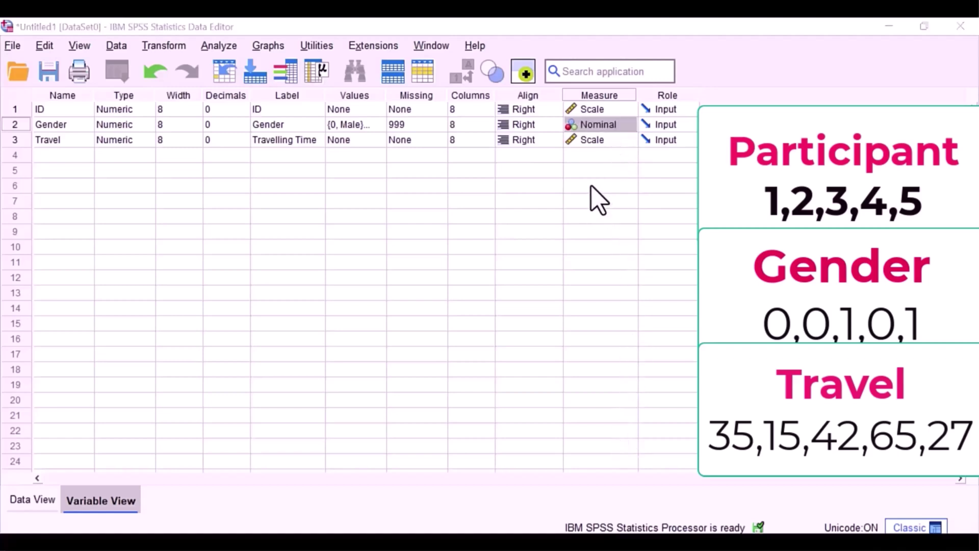
pyautogui.click(37, 499)
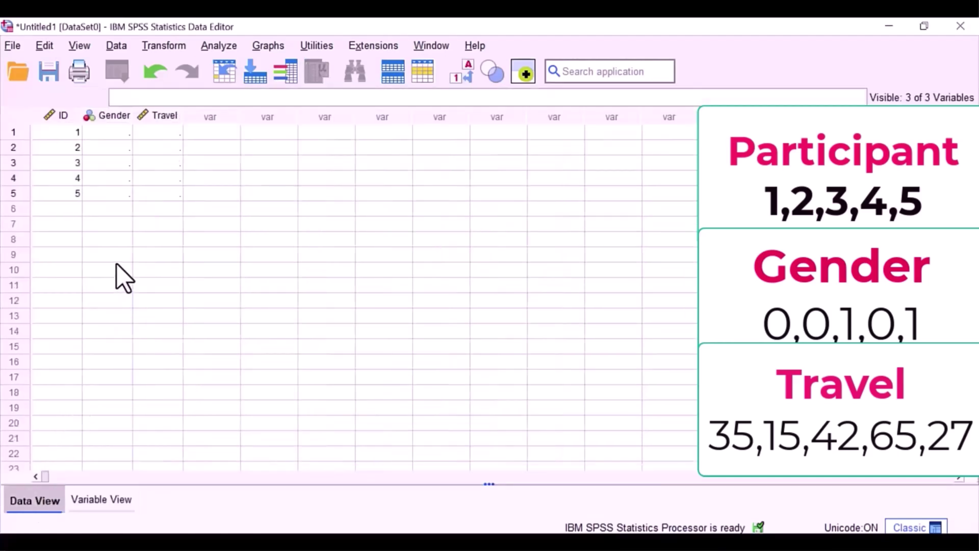
# Enter Gender code 0 for participants 1 and 2, discarding a mistyped 1.
pyautogui.click(121, 145)
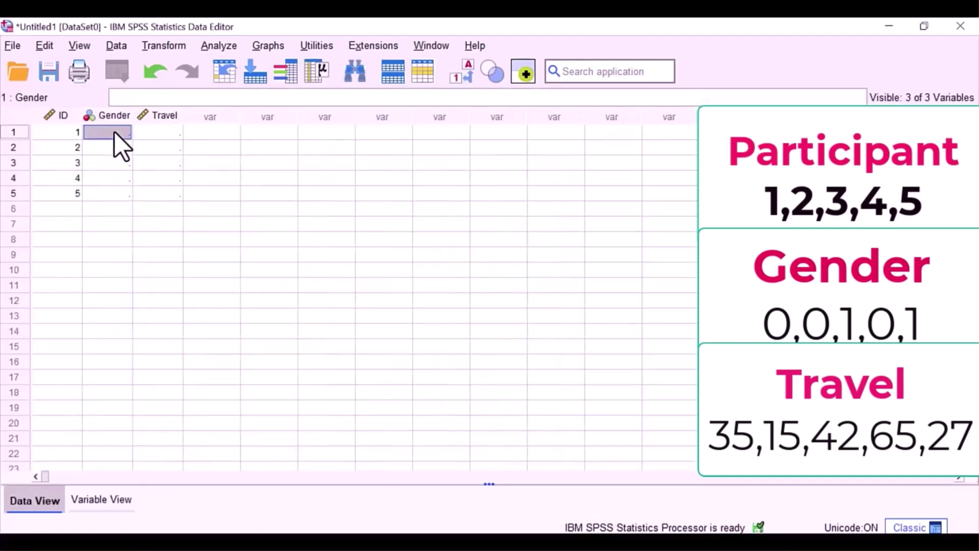
pyautogui.write('0')
pyautogui.press('Return')
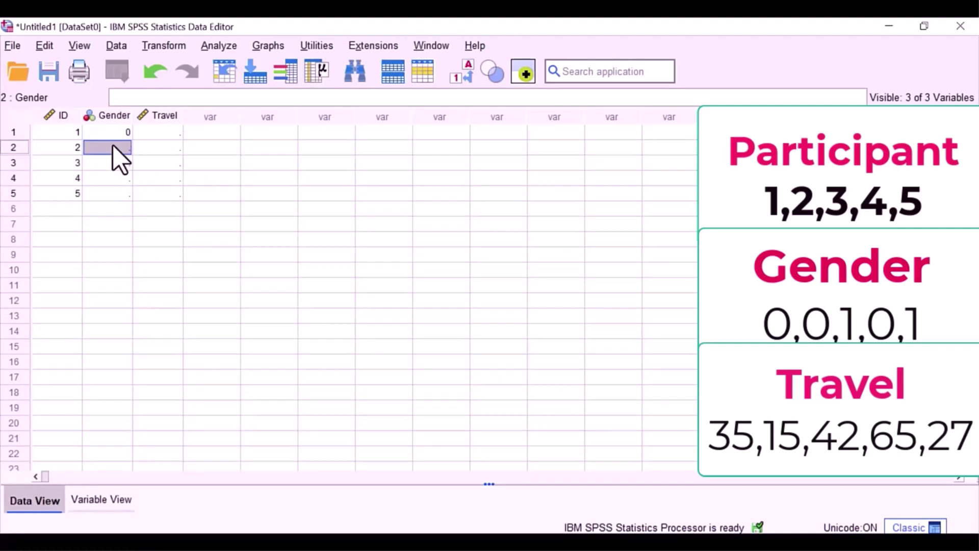
pyautogui.click(117, 133)
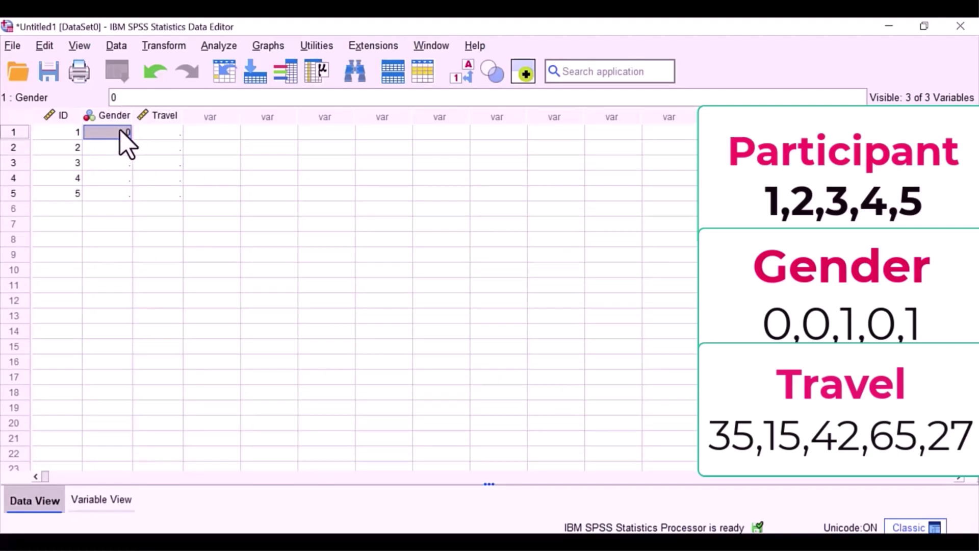
pyautogui.click(118, 145)
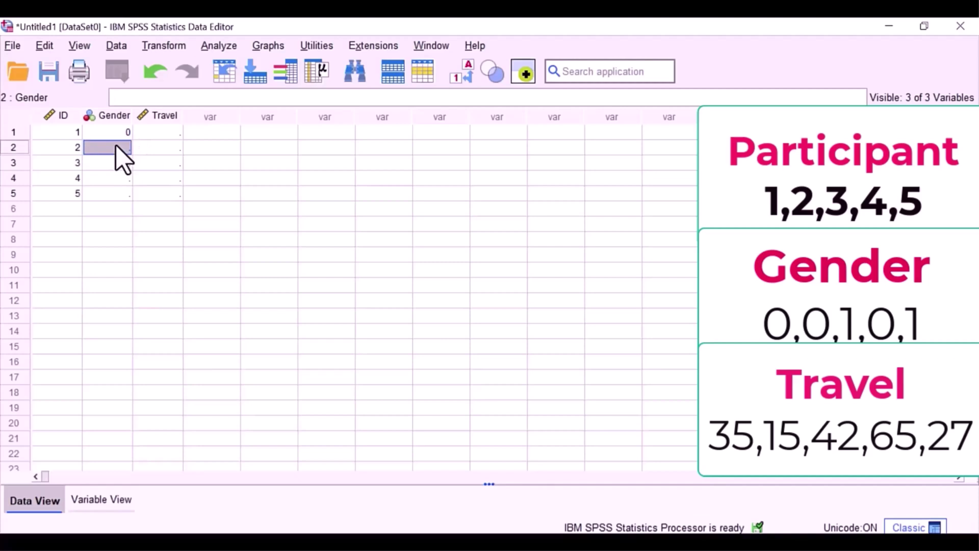
pyautogui.write('1')
pyautogui.press('Escape')
pyautogui.write('0')
pyautogui.press('Return')
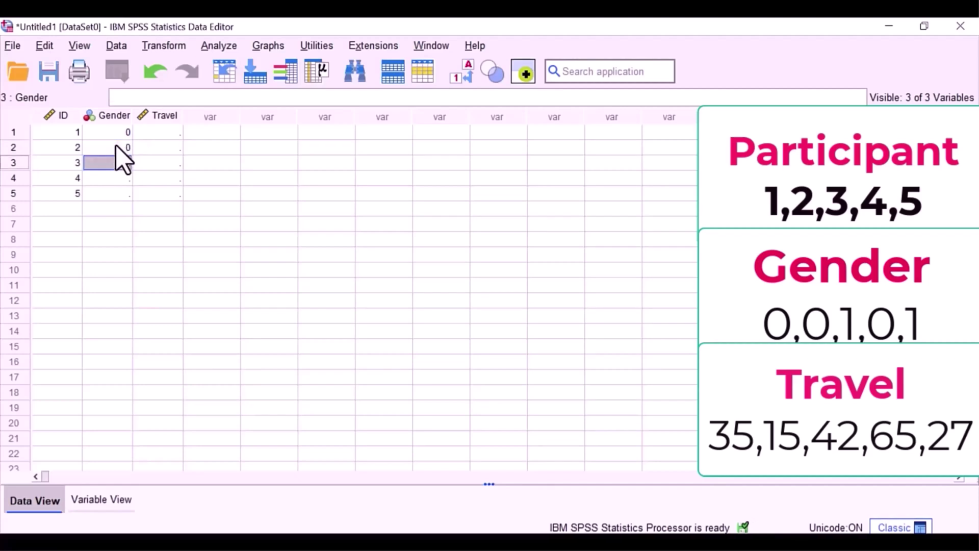
# Enter Gender codes 1, 0, 1 for participants 3–5 and display them as Male/Female labels.
pyautogui.write('1')
pyautogui.press('Return')
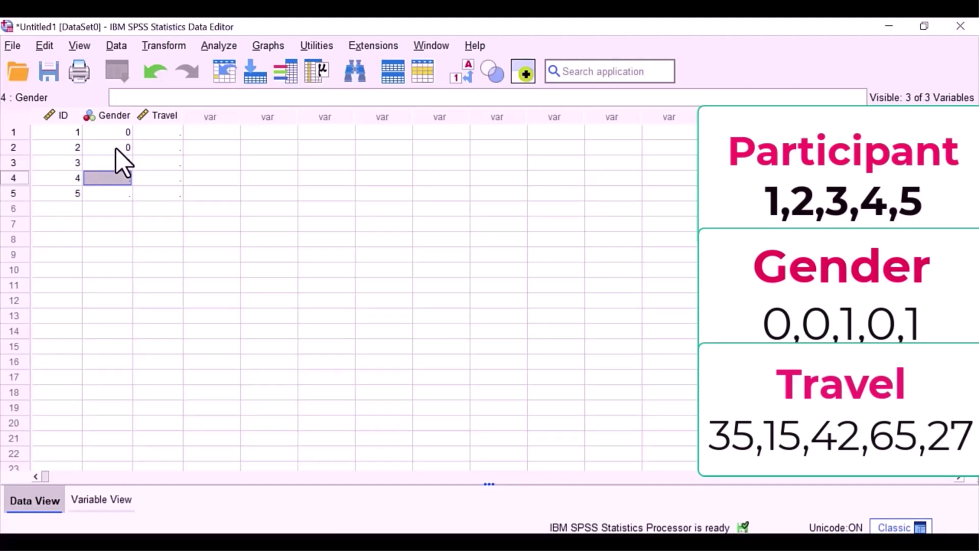
pyautogui.write('0')
pyautogui.press('Return')
pyautogui.write('1')
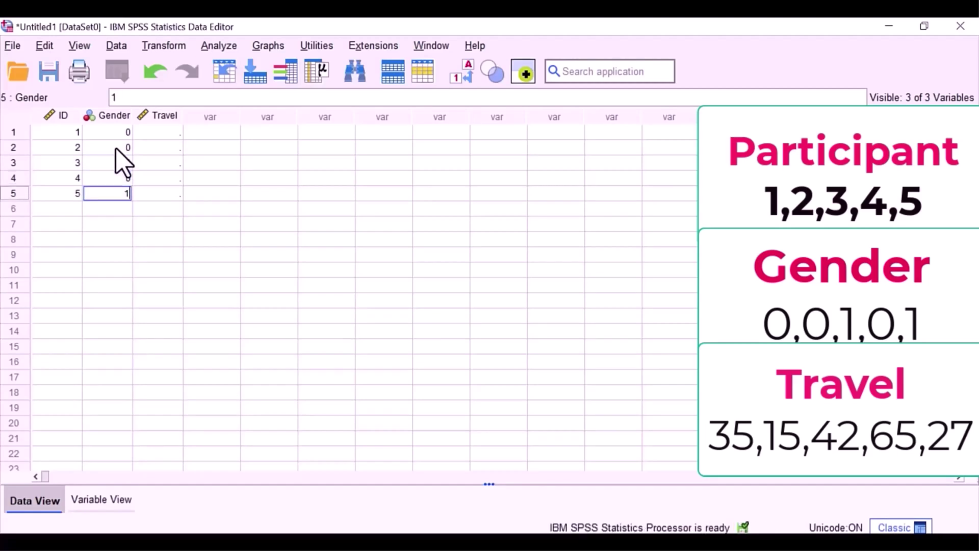
pyautogui.press('Return')
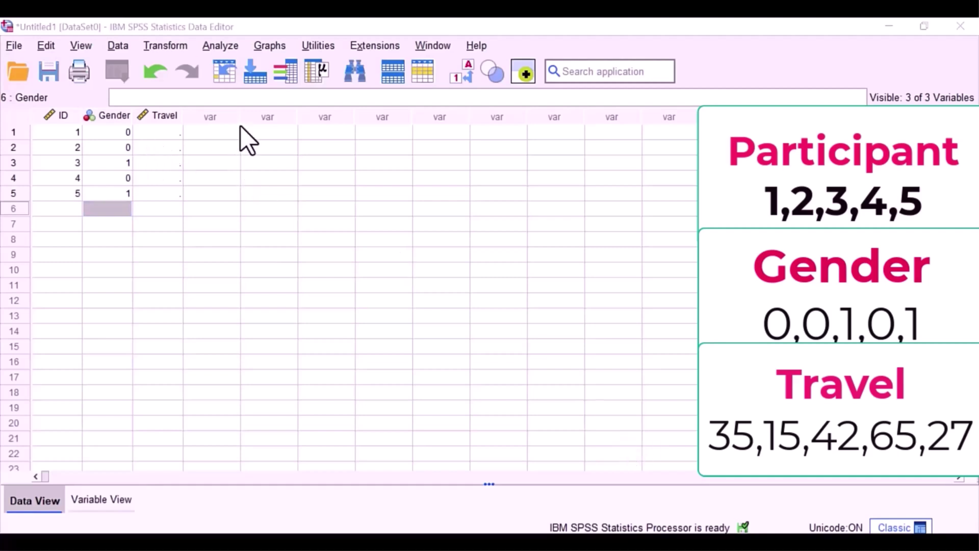
pyautogui.click(469, 78)
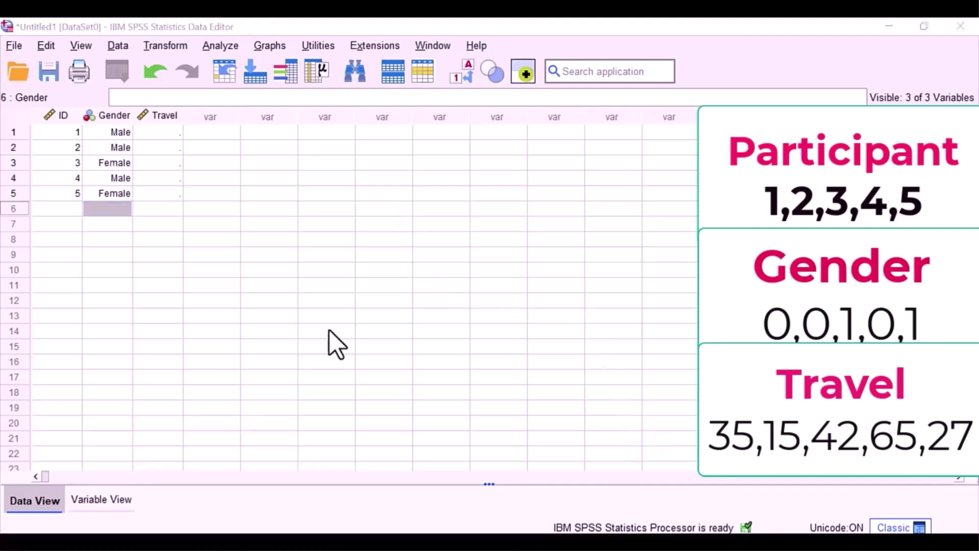
# Enter Travel times 35 and 15 for participants 1 and 2.
pyautogui.click(149, 133)
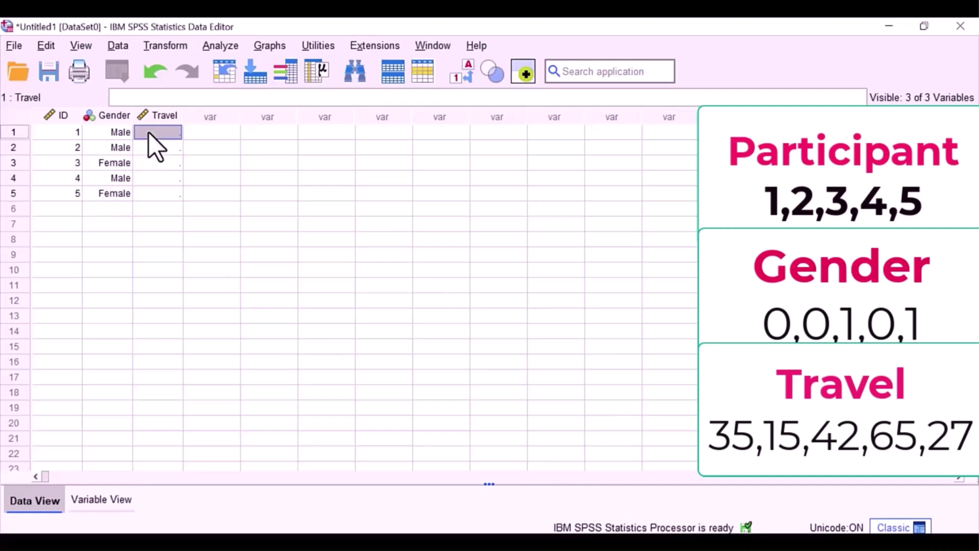
pyautogui.write('35')
pyautogui.press('Return')
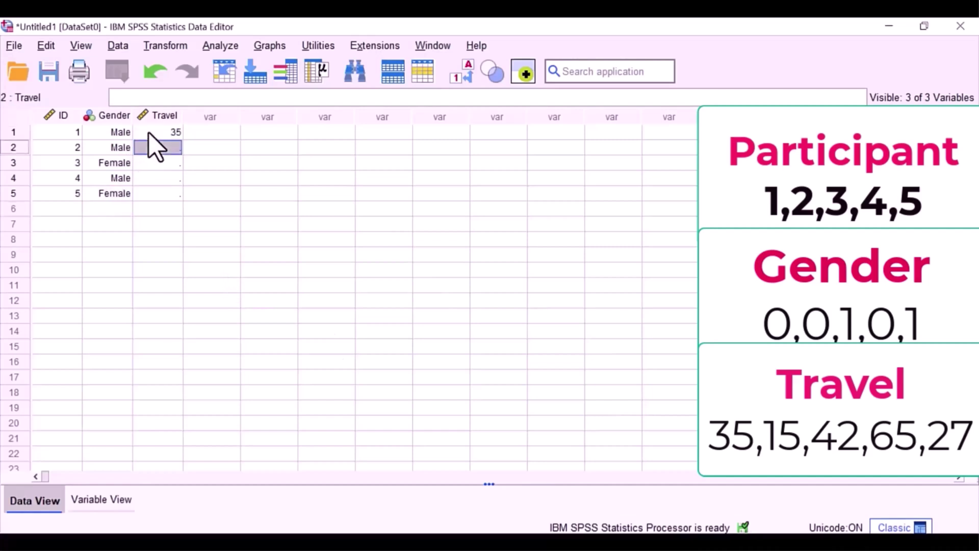
pyautogui.write('1')
pyautogui.write('5')
pyautogui.press('Return')
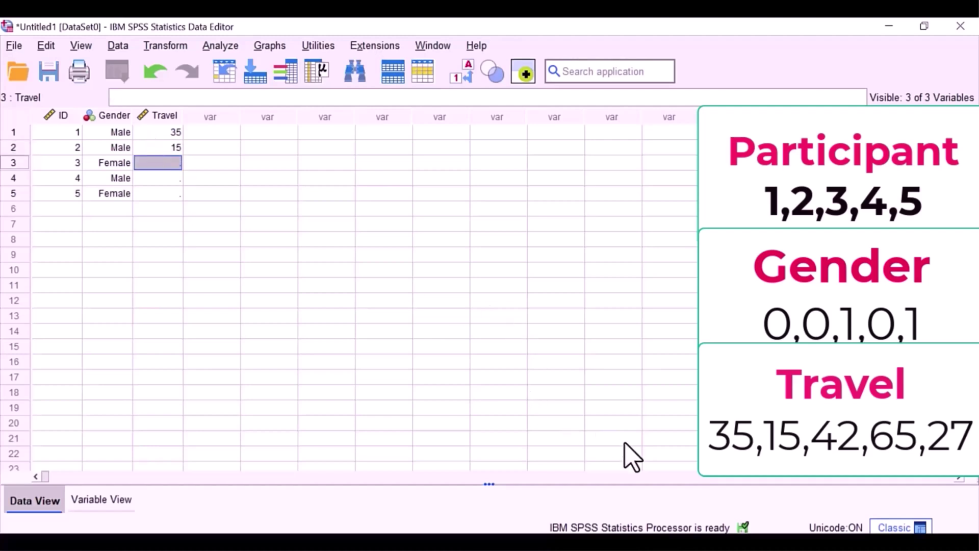
# Enter Travel times 42, 65 and 27 for participants 3 to 5.
pyautogui.click(143, 162)
pyautogui.write('42')
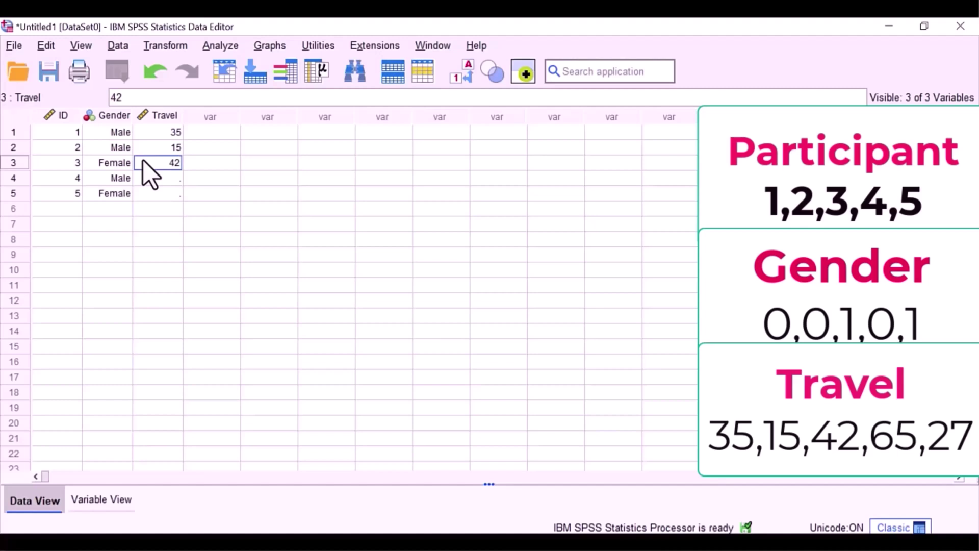
pyautogui.press('Return')
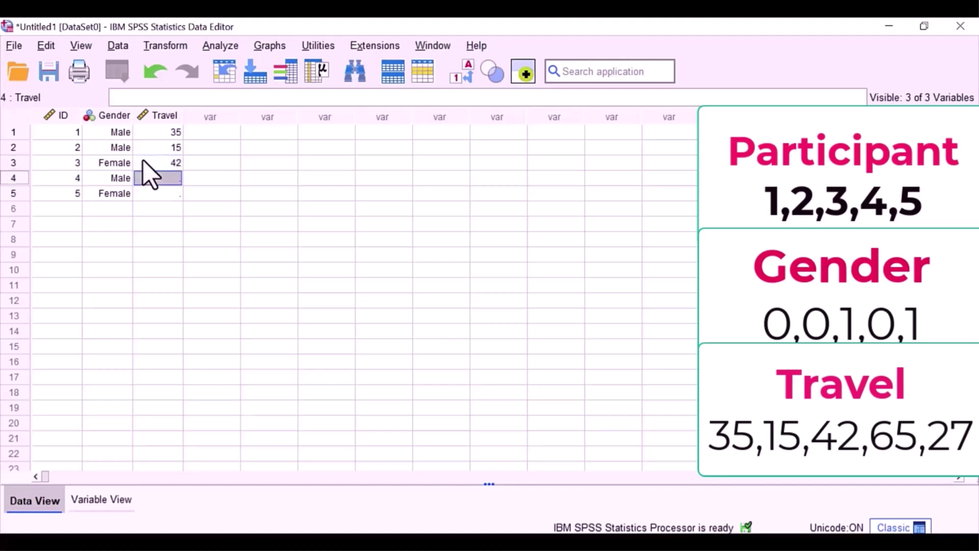
pyautogui.write('65')
pyautogui.press('Return')
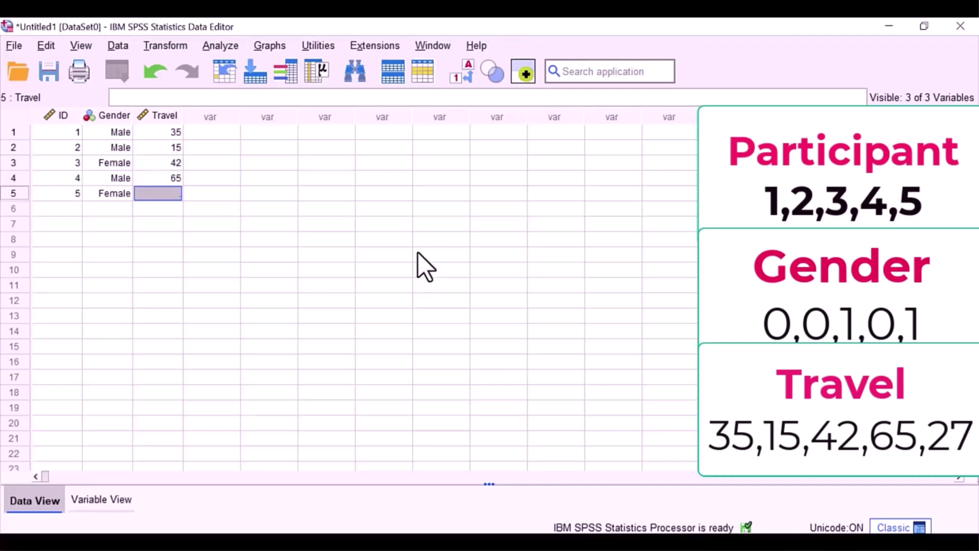
pyautogui.click(165, 197)
pyautogui.write('27')
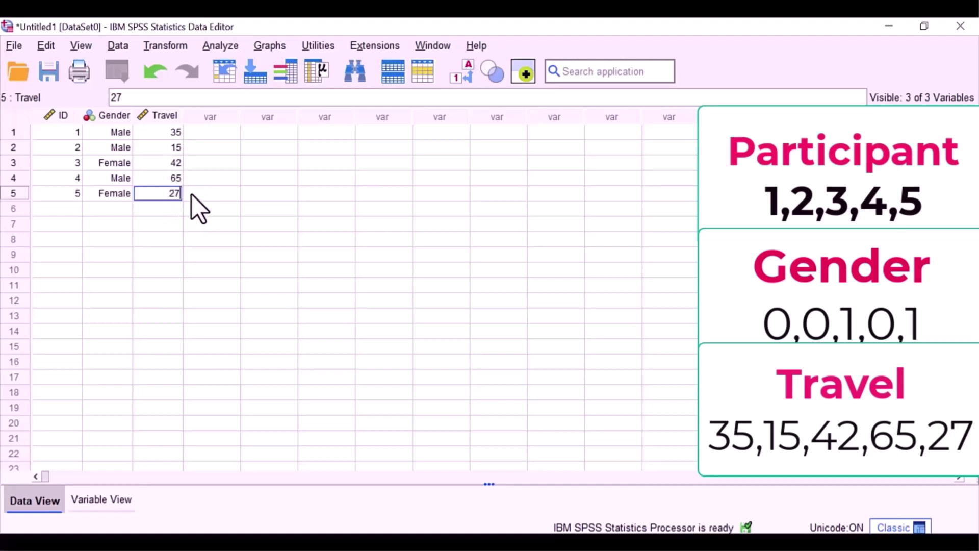
pyautogui.press('Return')
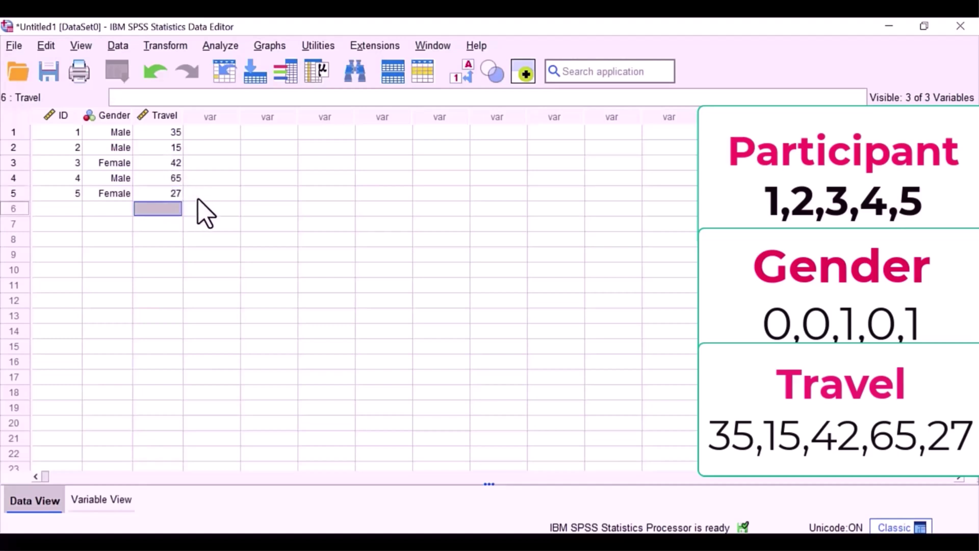
# Select the Gender column and turn off Value Labels so codes 0 and 1 show.
pyautogui.click(114, 193)
pyautogui.click(116, 134)
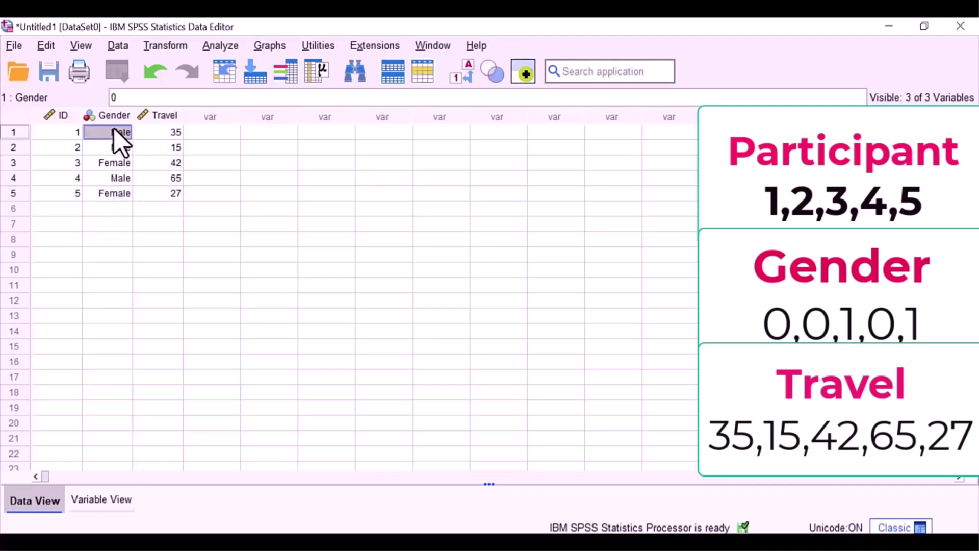
pyautogui.click(114, 116)
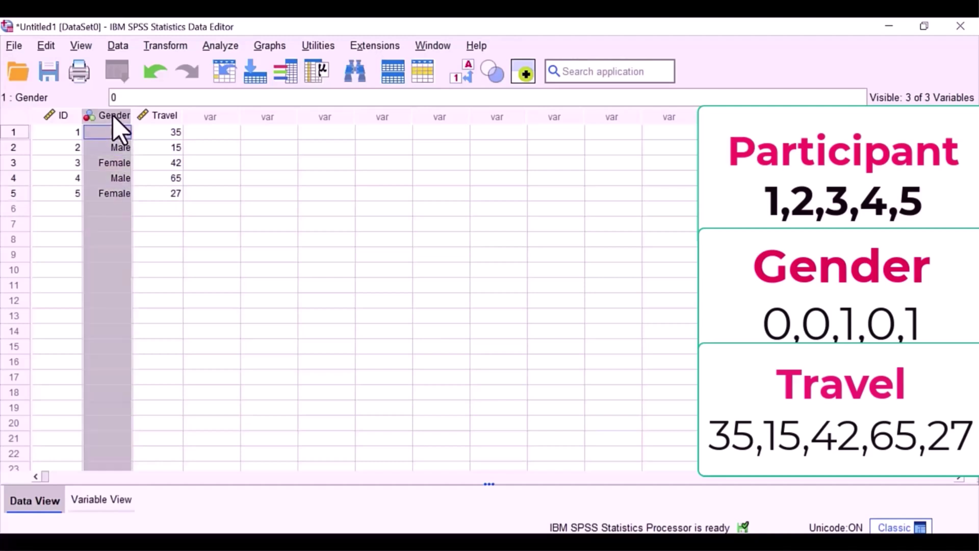
pyautogui.click(468, 77)
# Go to Variable View and inspect Gender's missing value setting of 999.
pyautogui.click(210, 180)
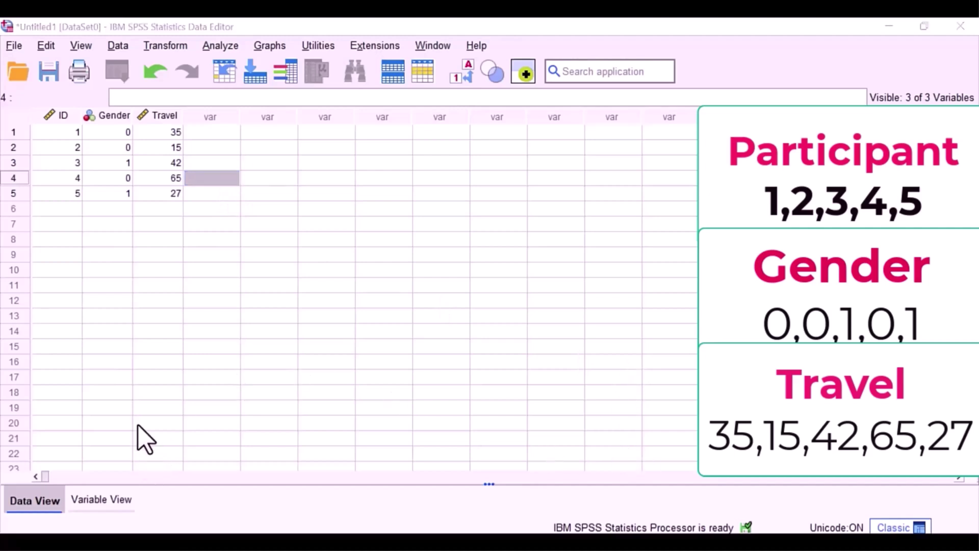
pyautogui.click(123, 512)
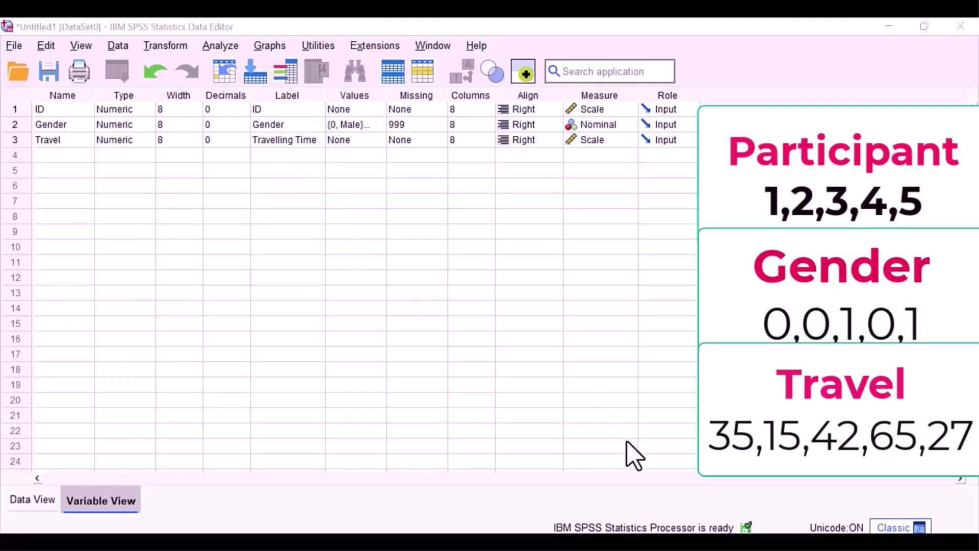
pyautogui.click(421, 124)
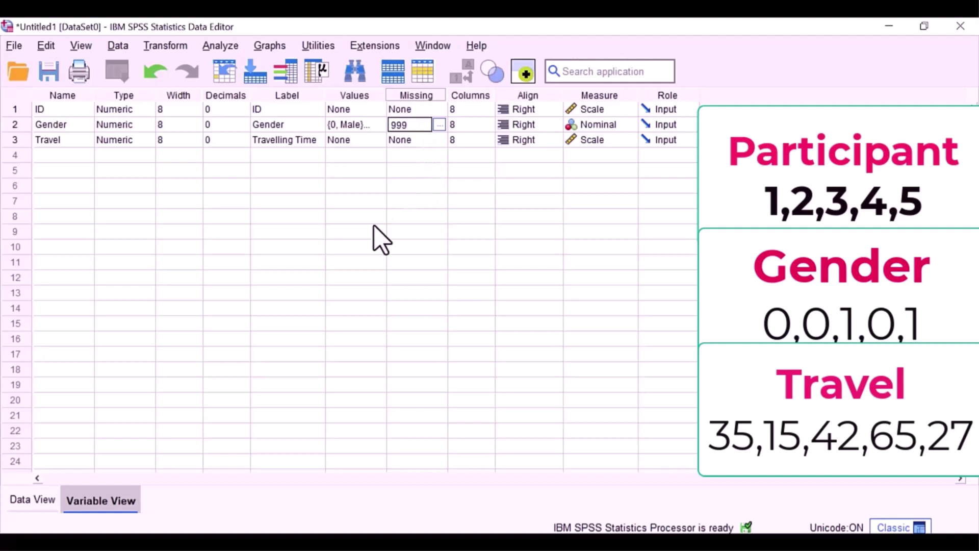
# Enter 999 as participant 2's Gender and confirm 999 is defined as missing.
pyautogui.click(39, 492)
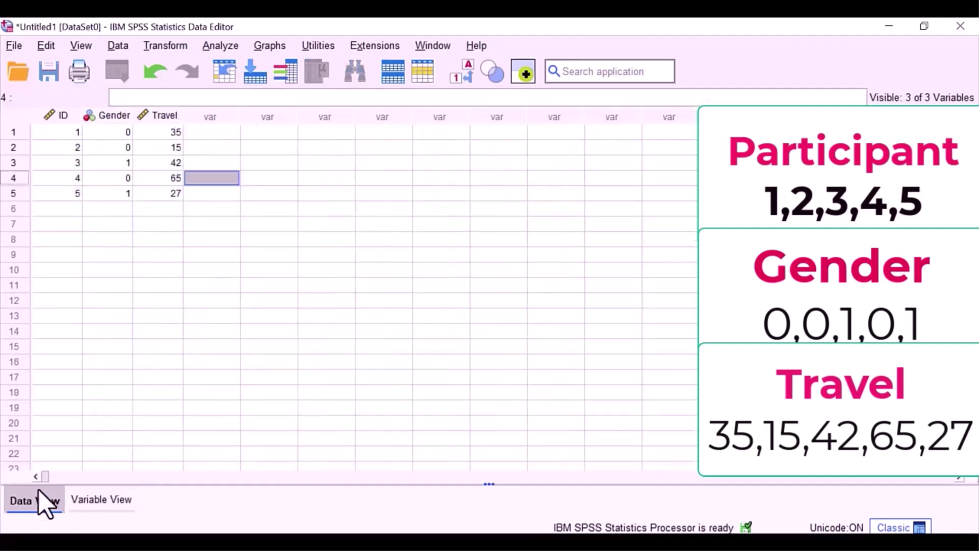
pyautogui.click(107, 147)
pyautogui.click(108, 162)
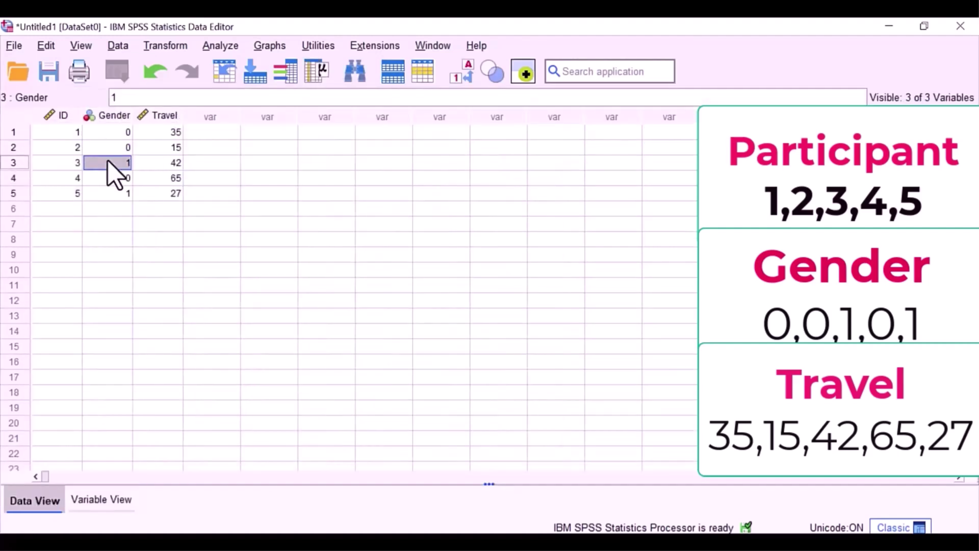
pyautogui.click(111, 148)
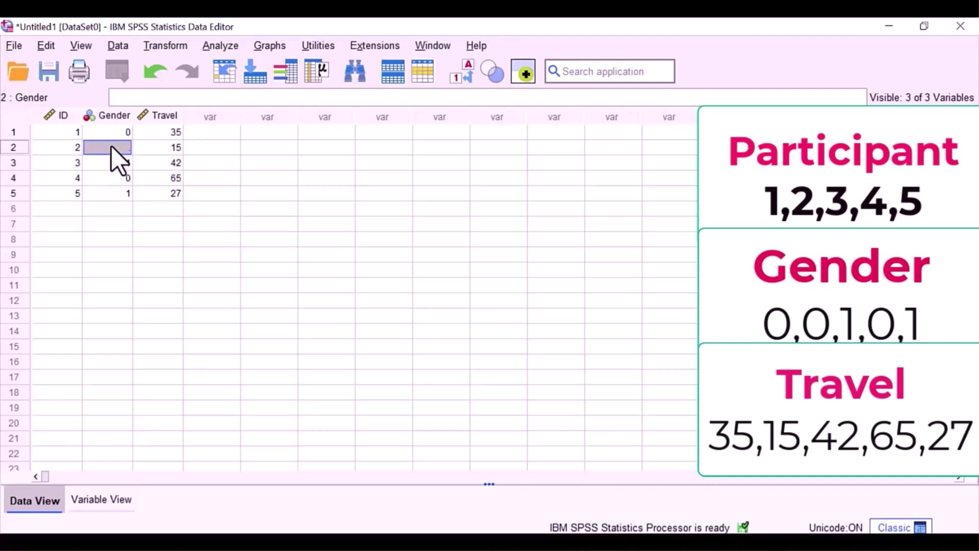
pyautogui.write('999')
pyautogui.press('Return')
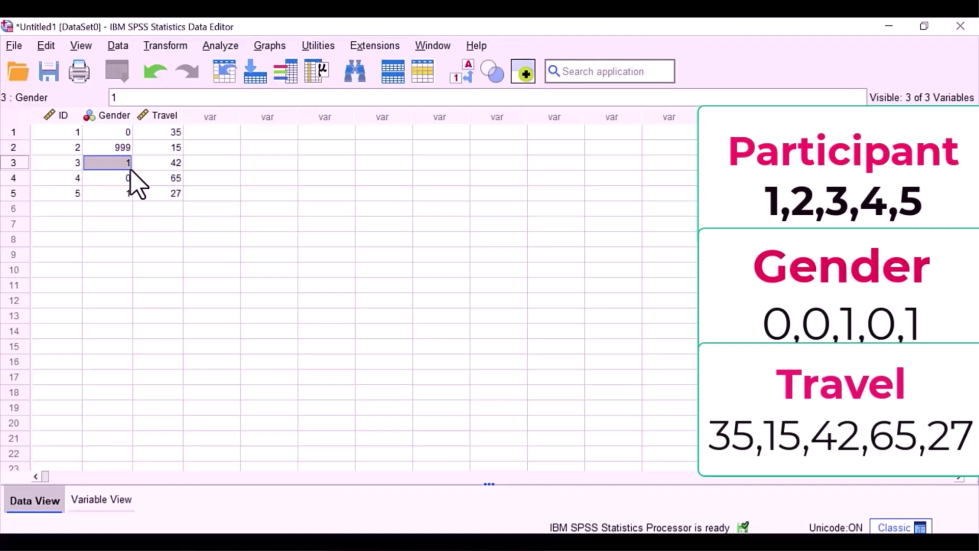
pyautogui.click(102, 500)
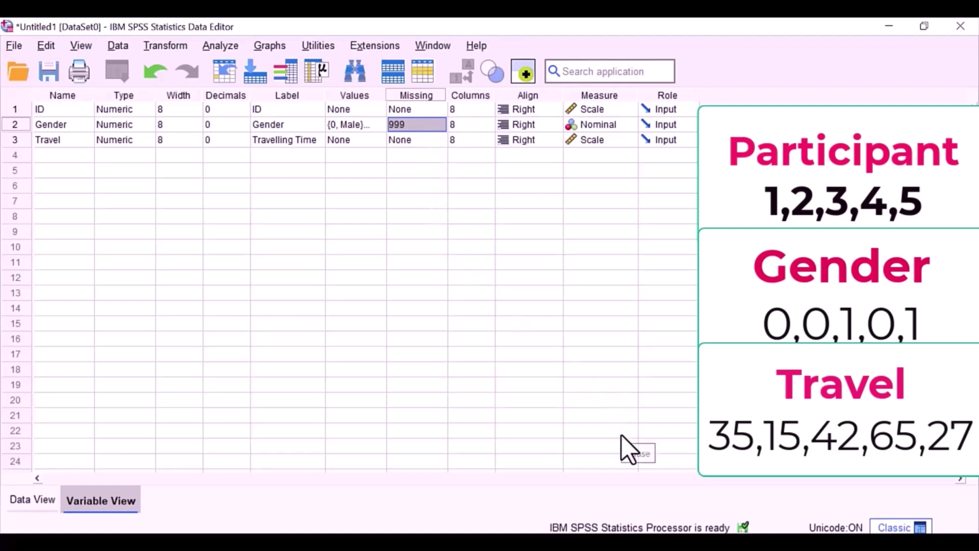
pyautogui.click(422, 126)
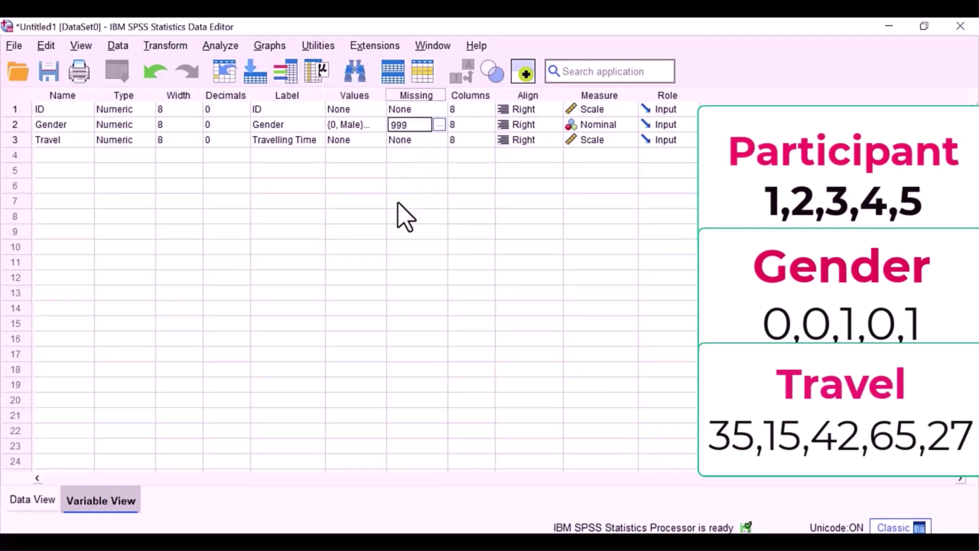
# Clear participant 2's Gender, re-enter 999, and return to Variable View.
pyautogui.click(34, 503)
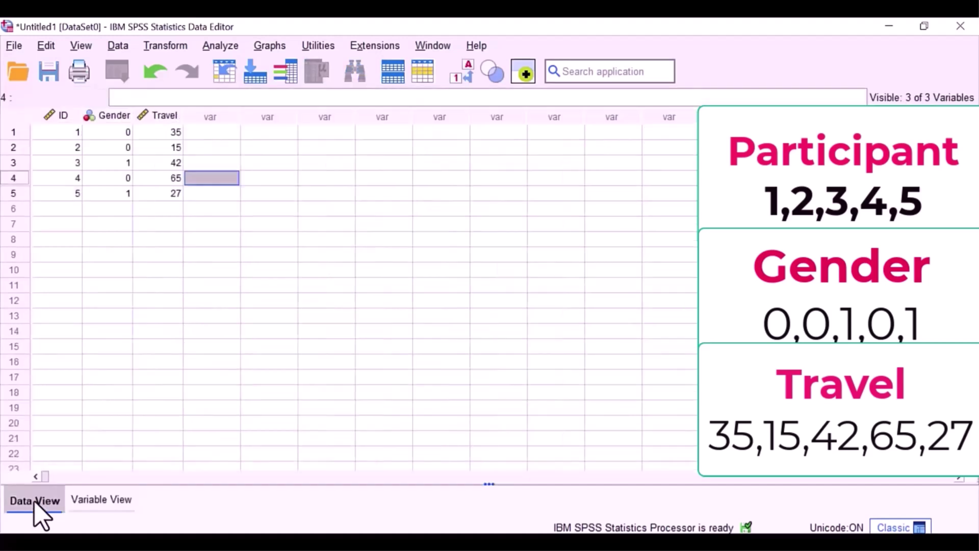
pyautogui.click(106, 148)
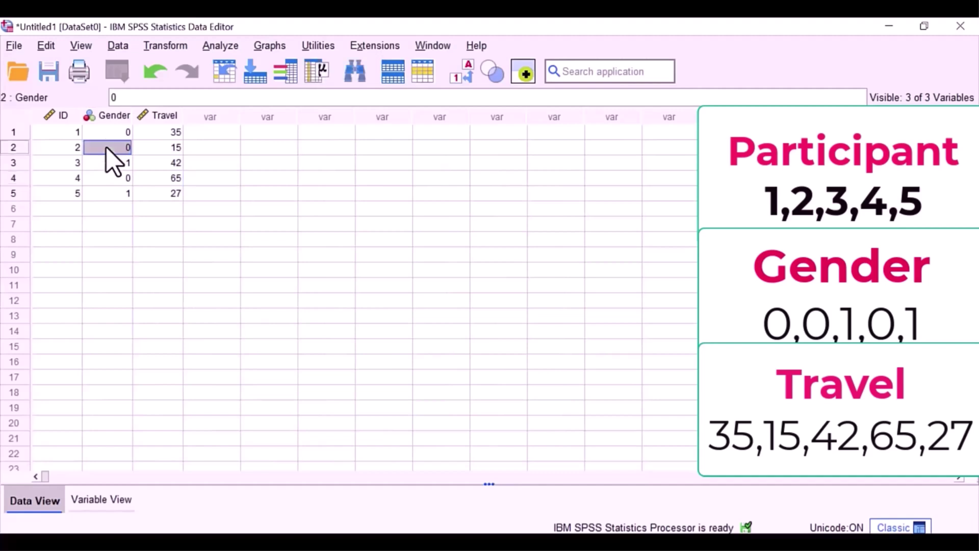
pyautogui.click(108, 160)
pyautogui.click(112, 146)
pyautogui.press('BackSpace')
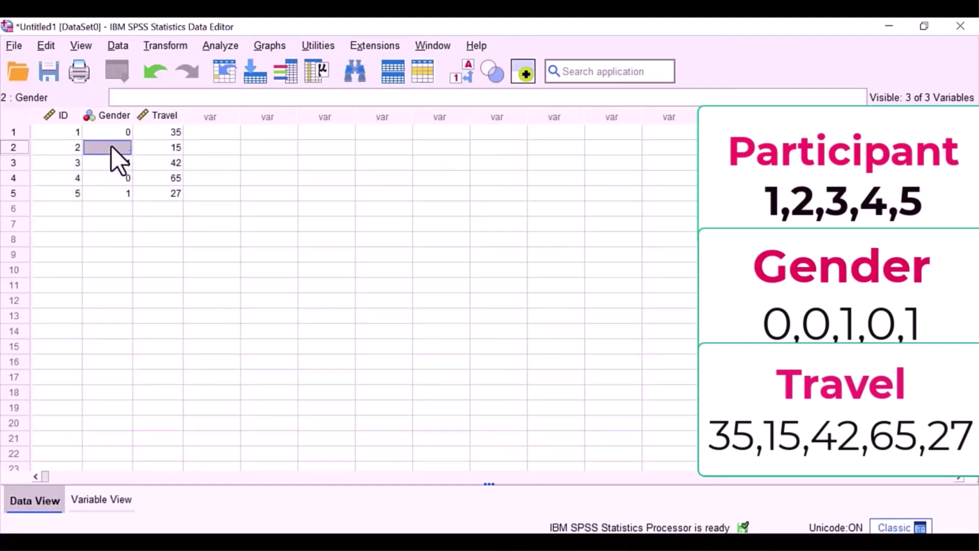
pyautogui.write('999')
pyautogui.press('Return')
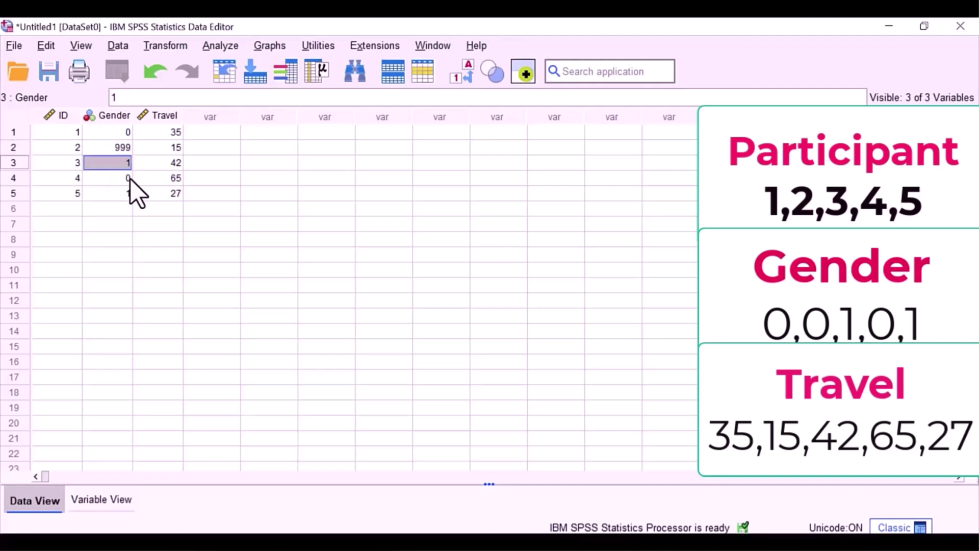
pyautogui.click(105, 500)
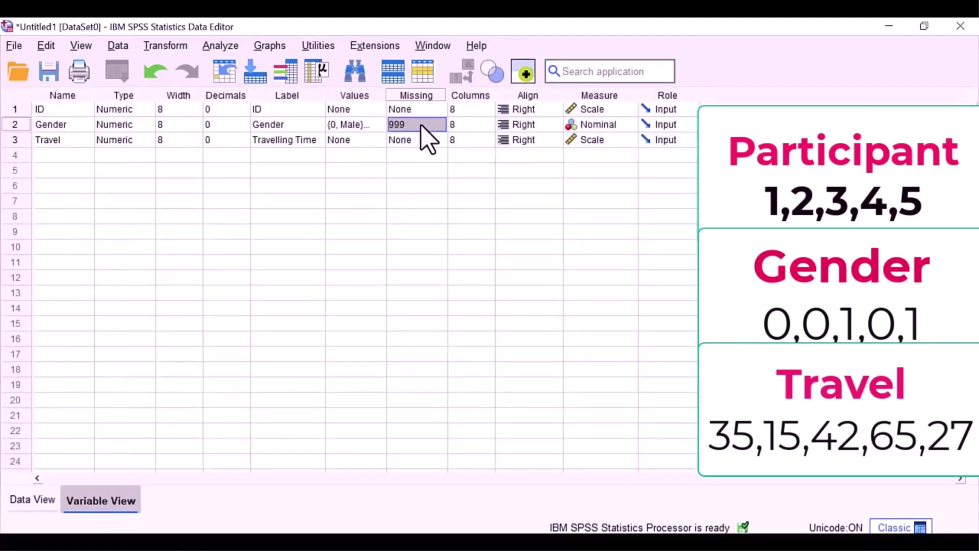